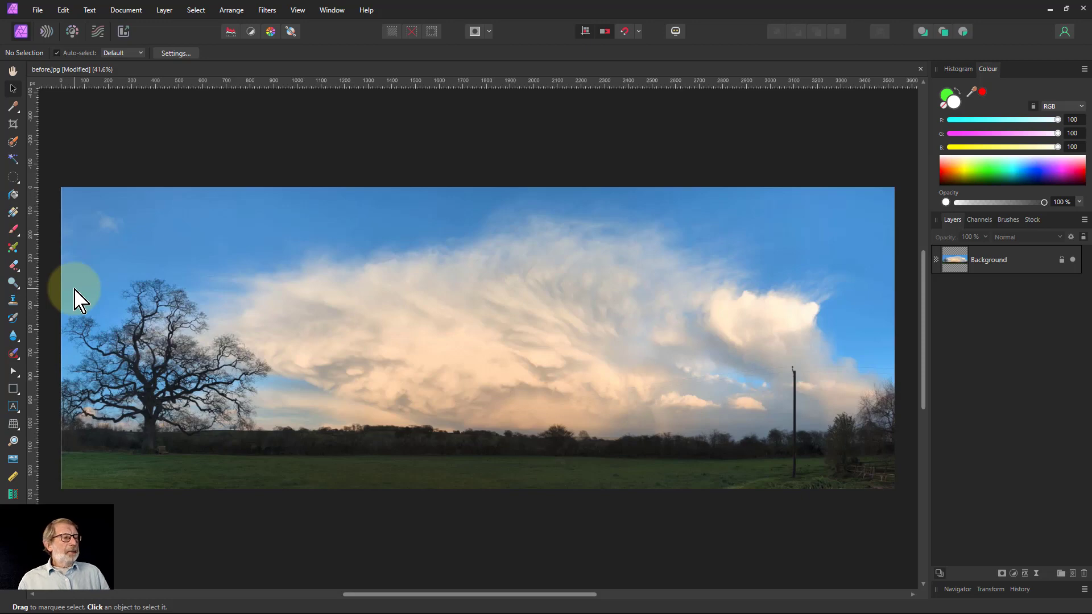
# Create a blank A4 landscape document (297 × 210 mm) with a transparent background
pyautogui.click(38, 12)
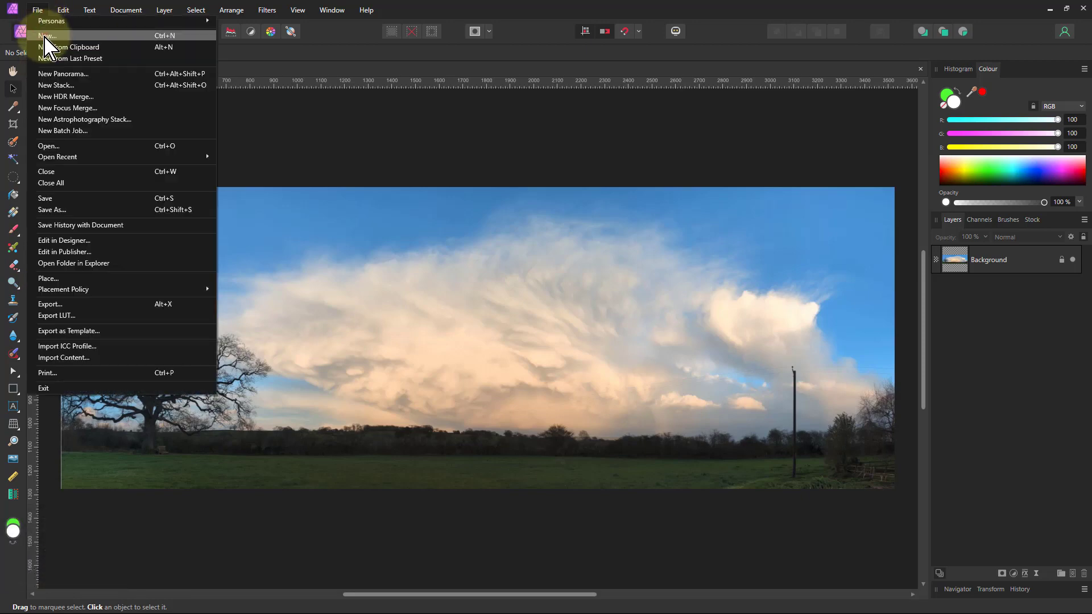
pyautogui.click(346, 354)
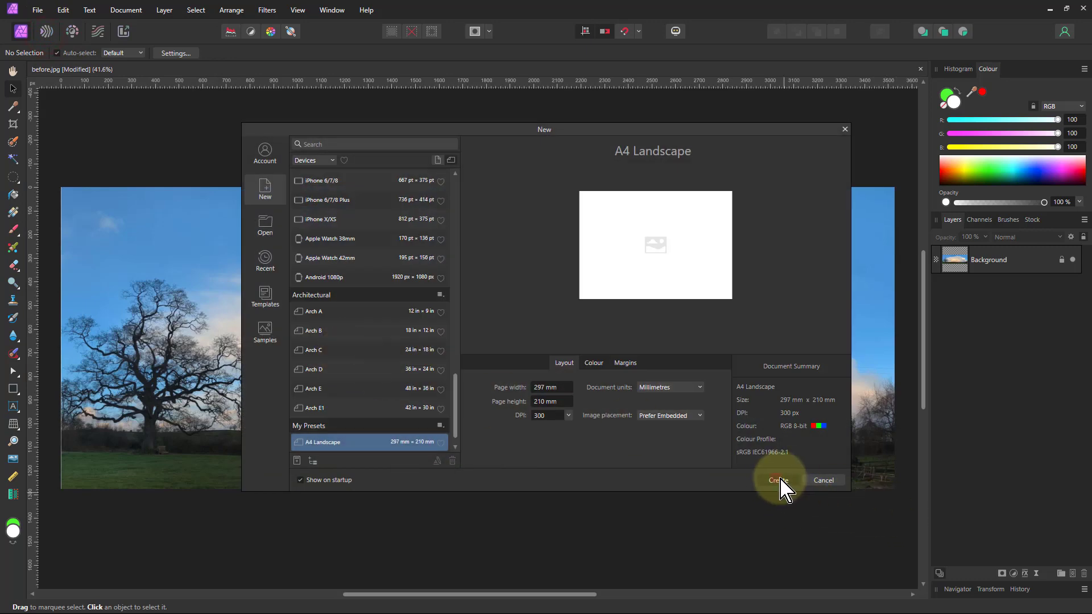
pyautogui.click(776, 479)
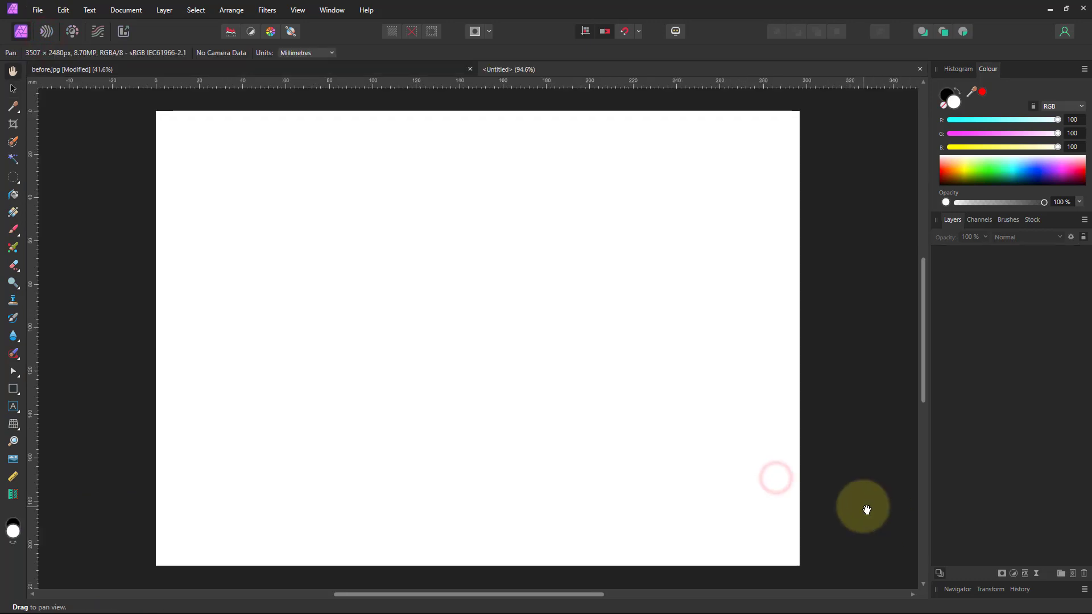
pyautogui.click(126, 10)
pyautogui.click(146, 125)
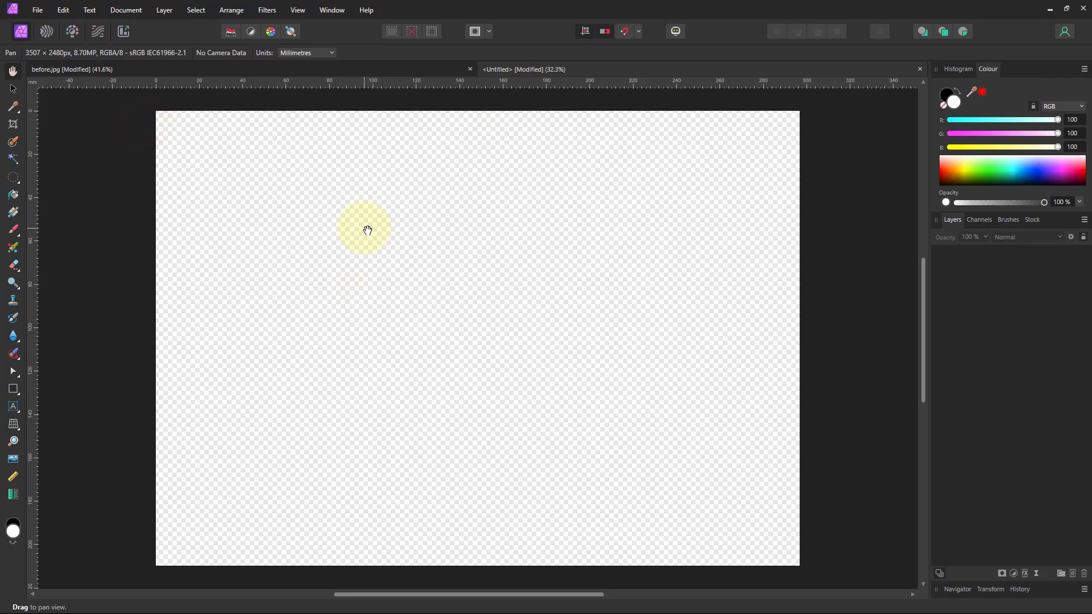
# Paint a broad red brush stroke at 100% opacity on a new pixel layer, then shrink the brush
pyautogui.click(12, 229)
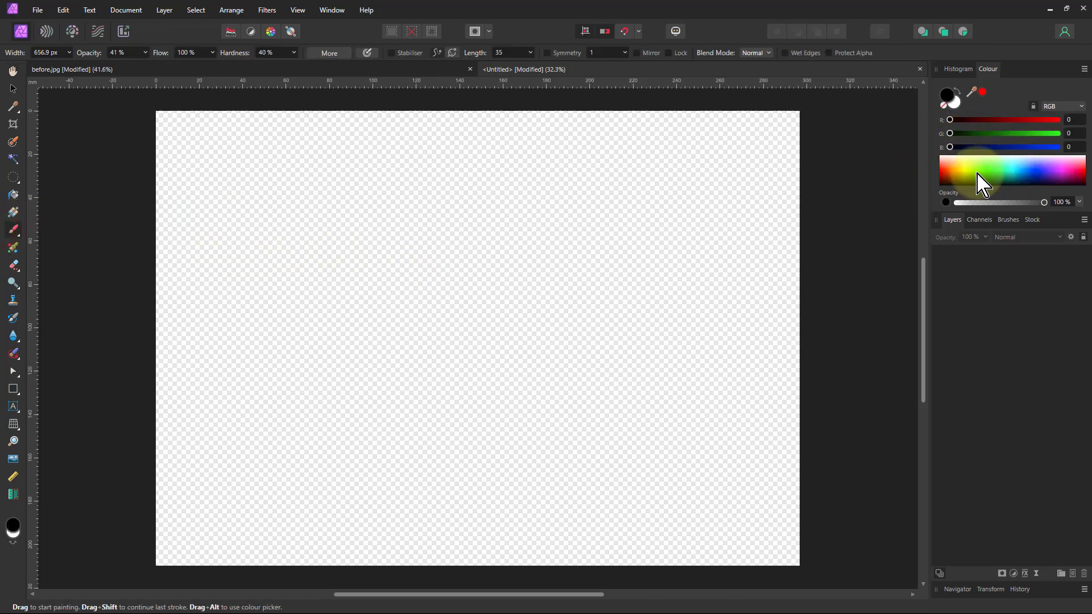
pyautogui.click(946, 177)
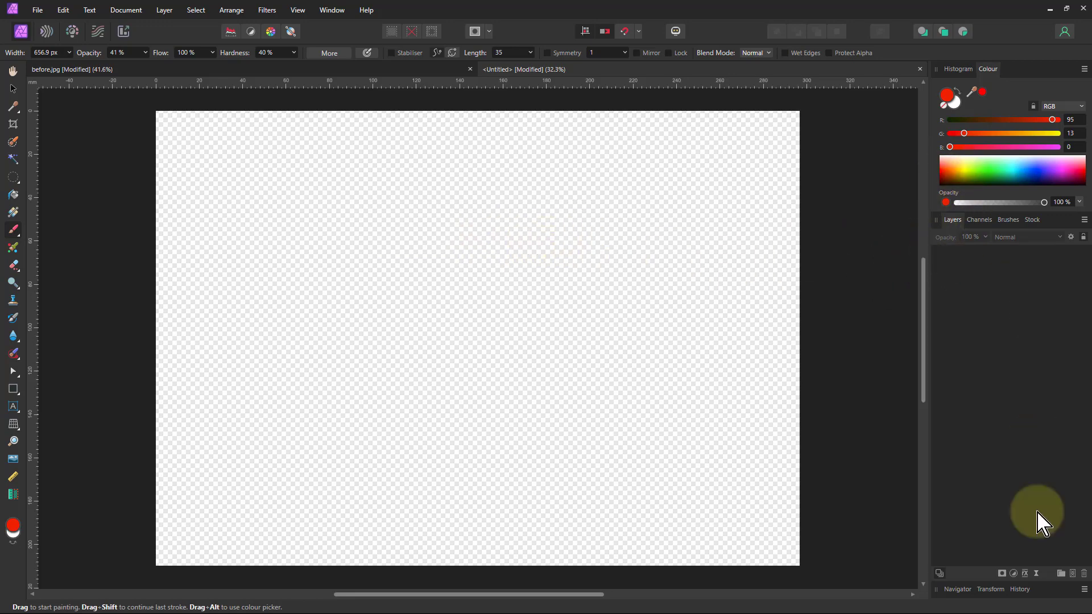
pyautogui.click(1073, 574)
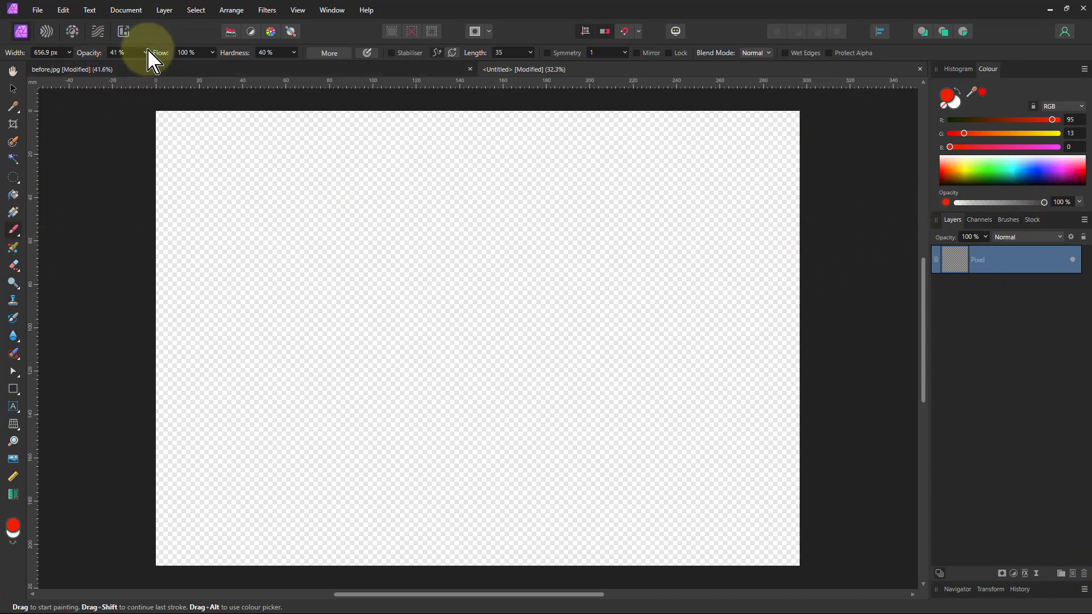
pyautogui.moveTo(145, 52)
pyautogui.mouseDown()
pyautogui.moveTo(151, 63)
pyautogui.moveTo(303, 78)
pyautogui.mouseUp()
pyautogui.moveTo(401, 367)
pyautogui.mouseDown()
pyautogui.moveTo(682, 229)
pyautogui.moveTo(309, 244)
pyautogui.moveTo(314, 485)
pyautogui.moveTo(651, 463)
pyautogui.moveTo(688, 405)
pyautogui.moveTo(394, 322)
pyautogui.moveTo(492, 377)
pyautogui.moveTo(393, 214)
pyautogui.moveTo(590, 195)
pyautogui.moveTo(249, 224)
pyautogui.moveTo(300, 446)
pyautogui.moveTo(731, 442)
pyautogui.moveTo(697, 205)
pyautogui.moveTo(358, 560)
pyautogui.moveTo(428, 378)
pyautogui.mouseUp()
pyautogui.press('[')
pyautogui.press('[')
pyautogui.press('[')
pyautogui.press('[')
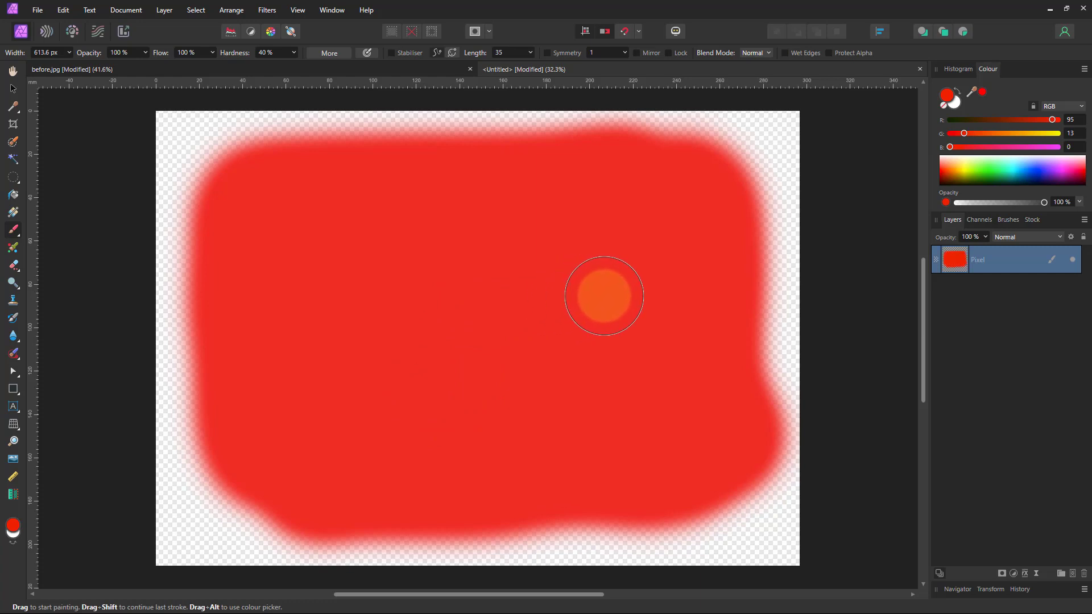
# Add a mask to the red pixel layer and expand the layer to reach it
pyautogui.click(1003, 576)
pyautogui.click(897, 466)
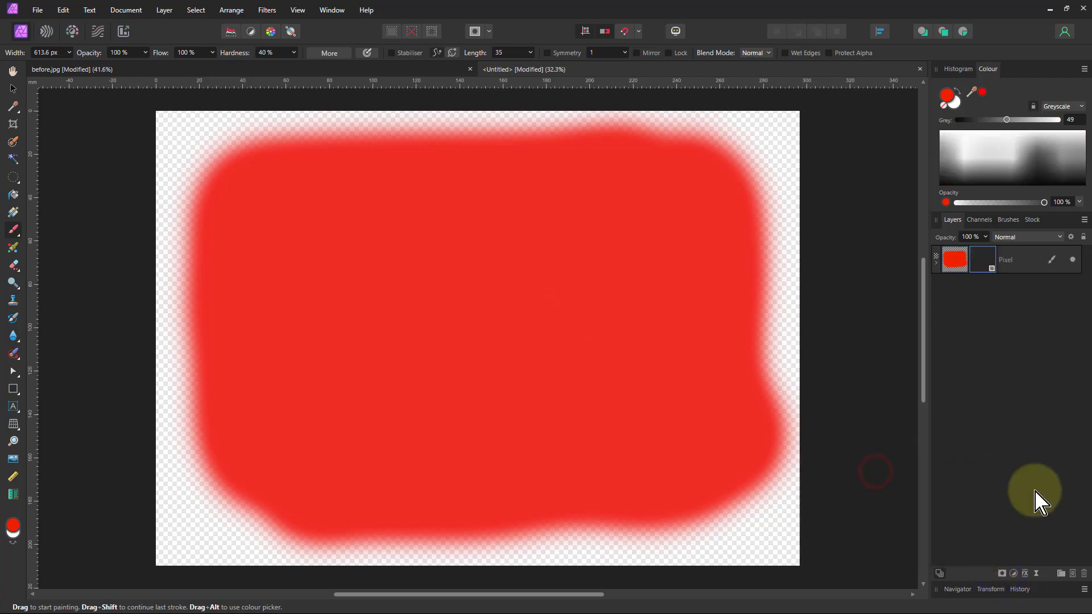
pyautogui.click(936, 262)
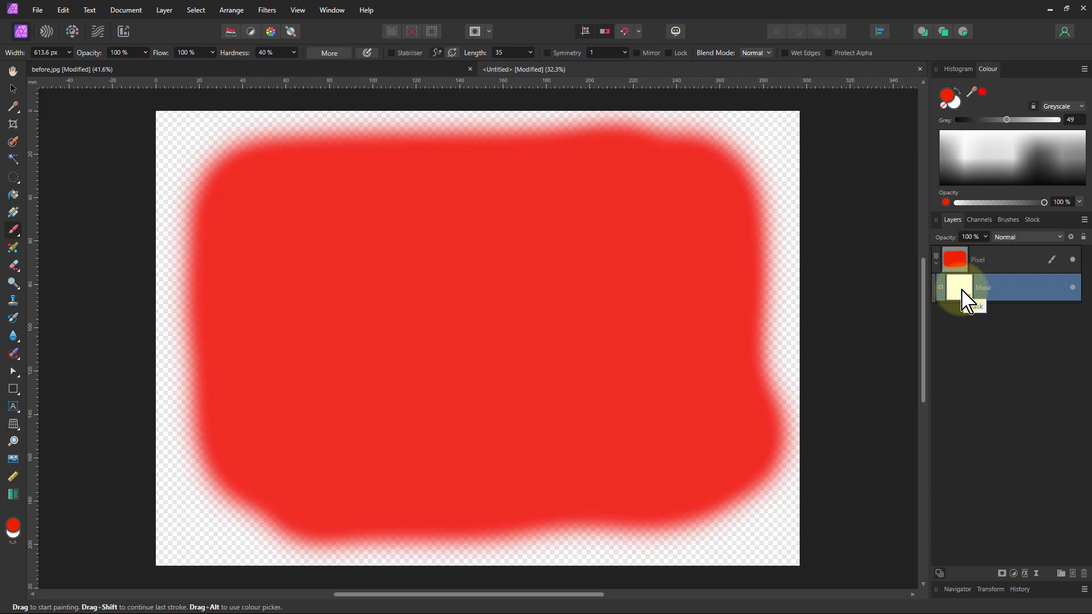
# Brush a soft black hole into the mask's upper right, undoing a second hole
pyautogui.click(999, 182)
pyautogui.click(621, 320)
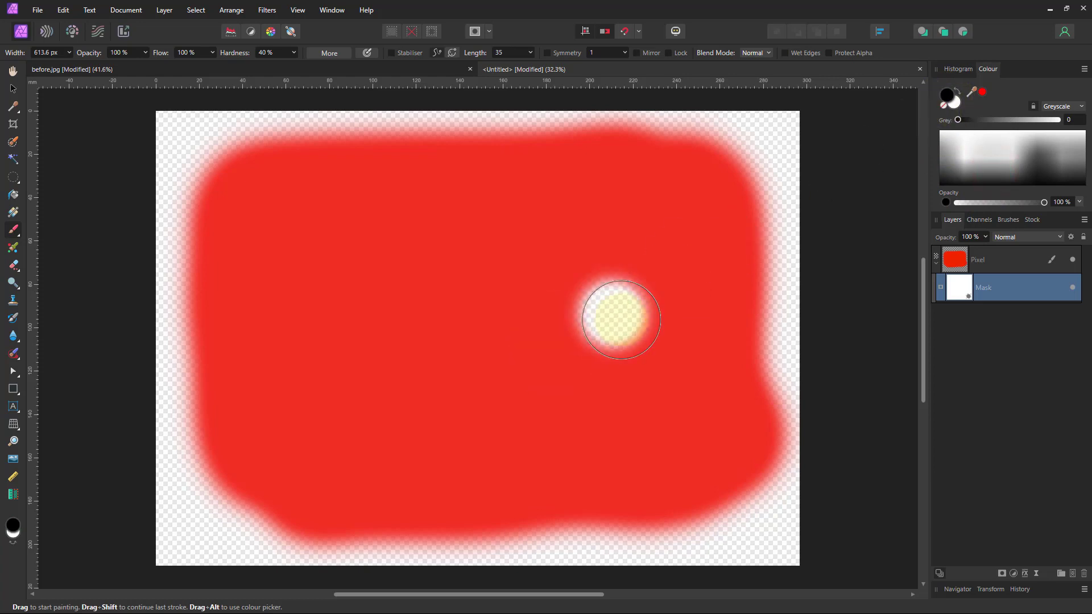
pyautogui.moveTo(621, 319)
pyautogui.mouseDown()
pyautogui.moveTo(661, 261)
pyautogui.moveTo(654, 249)
pyautogui.moveTo(610, 251)
pyautogui.mouseUp()
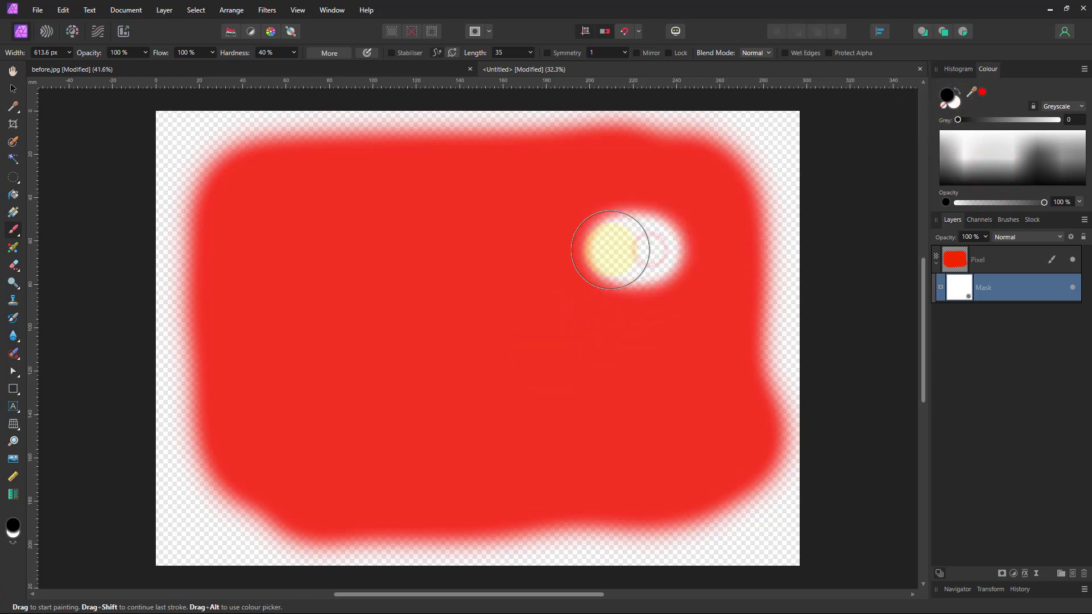
pyautogui.click(1028, 458)
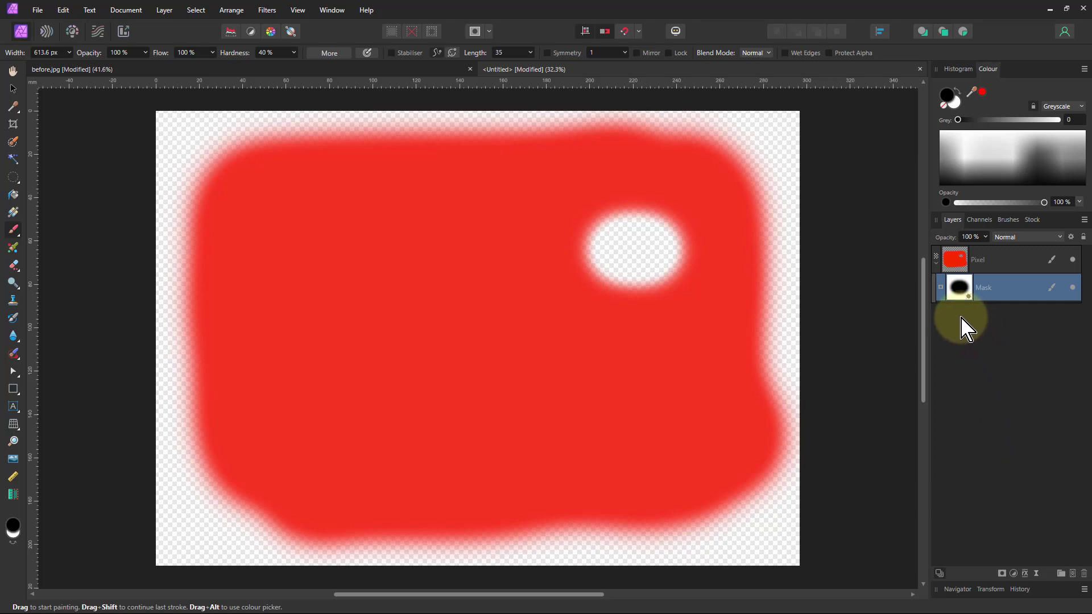
pyautogui.moveTo(591, 279)
pyautogui.mouseDown()
pyautogui.moveTo(548, 264)
pyautogui.moveTo(556, 280)
pyautogui.mouseUp()
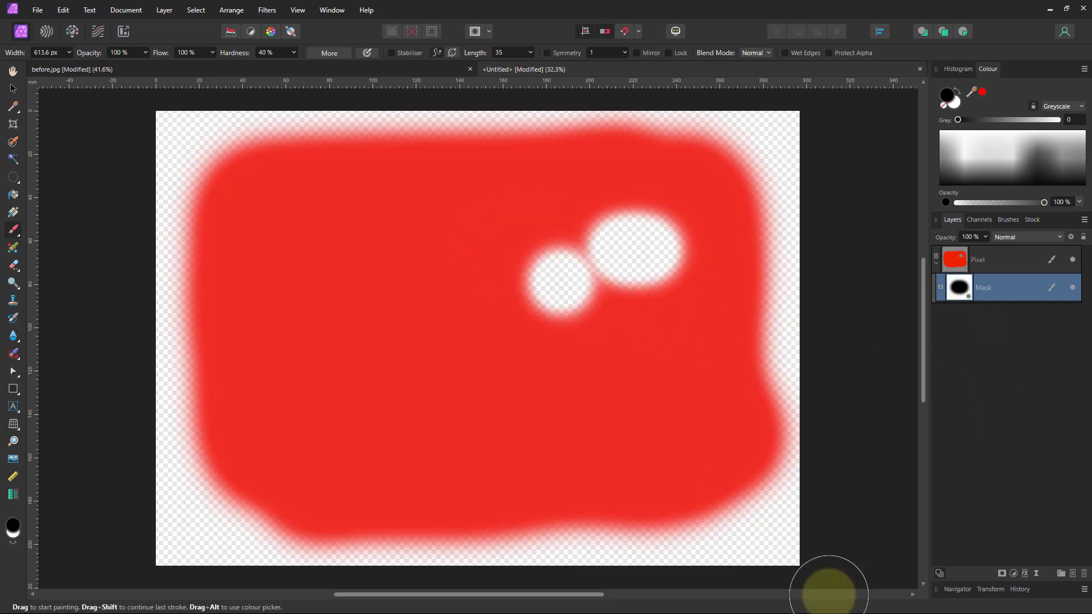
pyautogui.hotkey('ctrl', 'z')
# Add an empty mask to the red pixel layer, hiding the whole layer
pyautogui.click(961, 259)
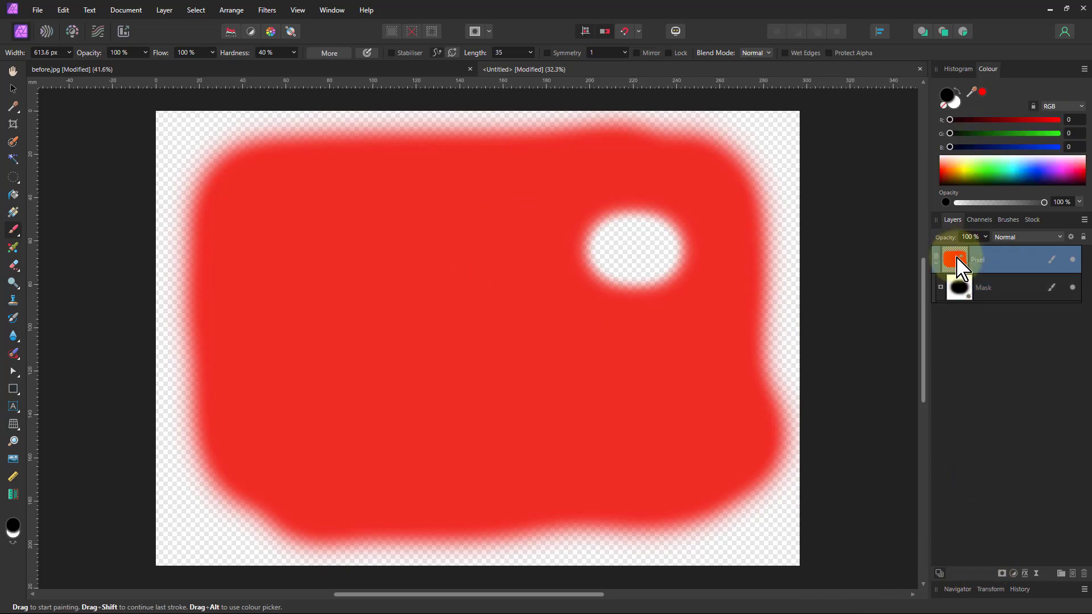
pyautogui.moveTo(718, 250); pyautogui.dragTo(653, 248)
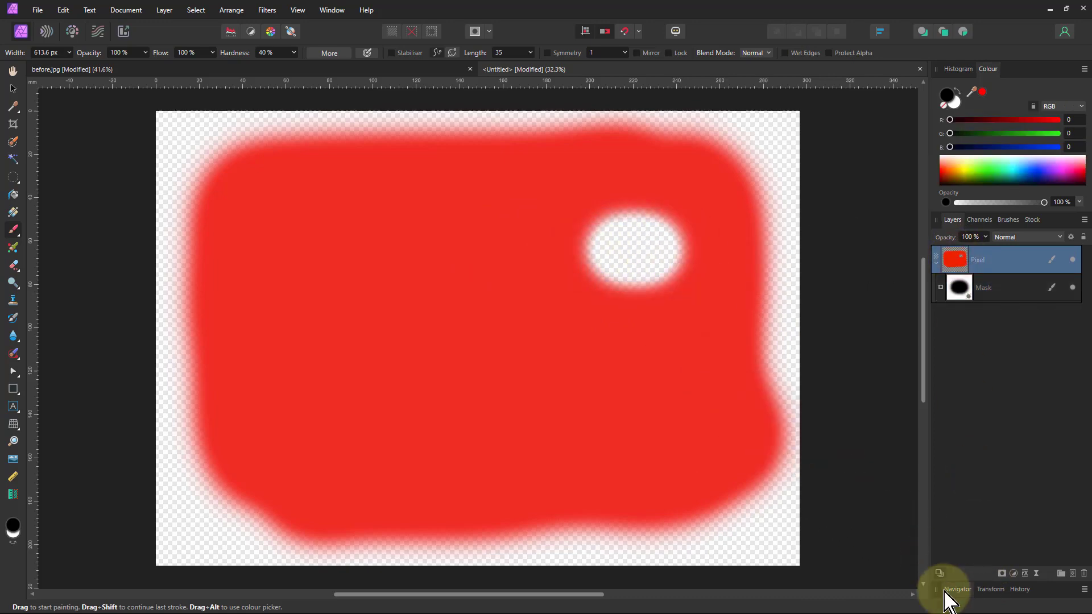
pyautogui.click(1003, 575)
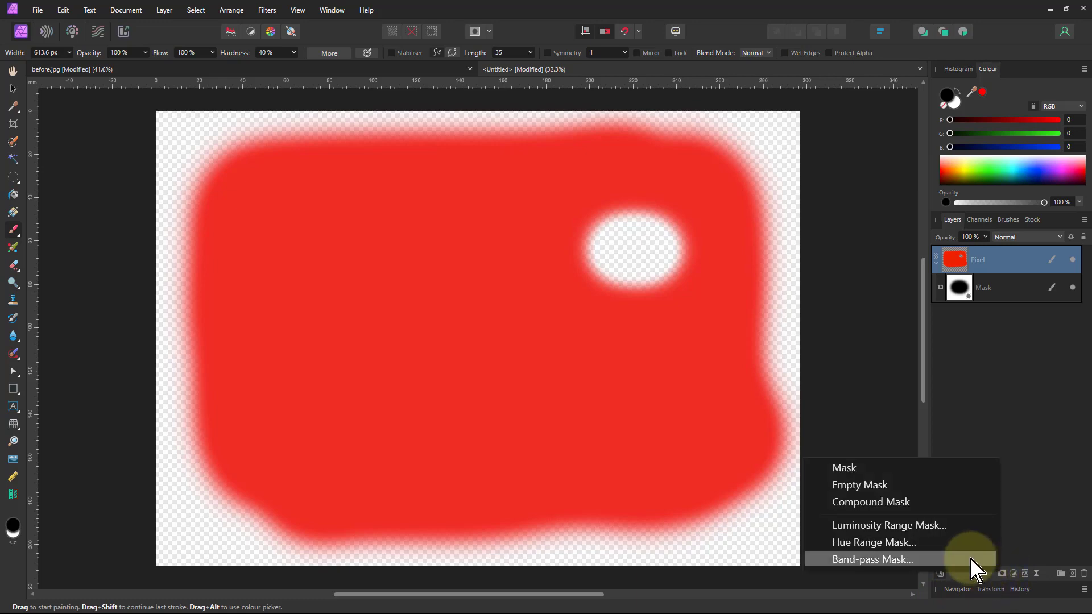
pyautogui.click(869, 488)
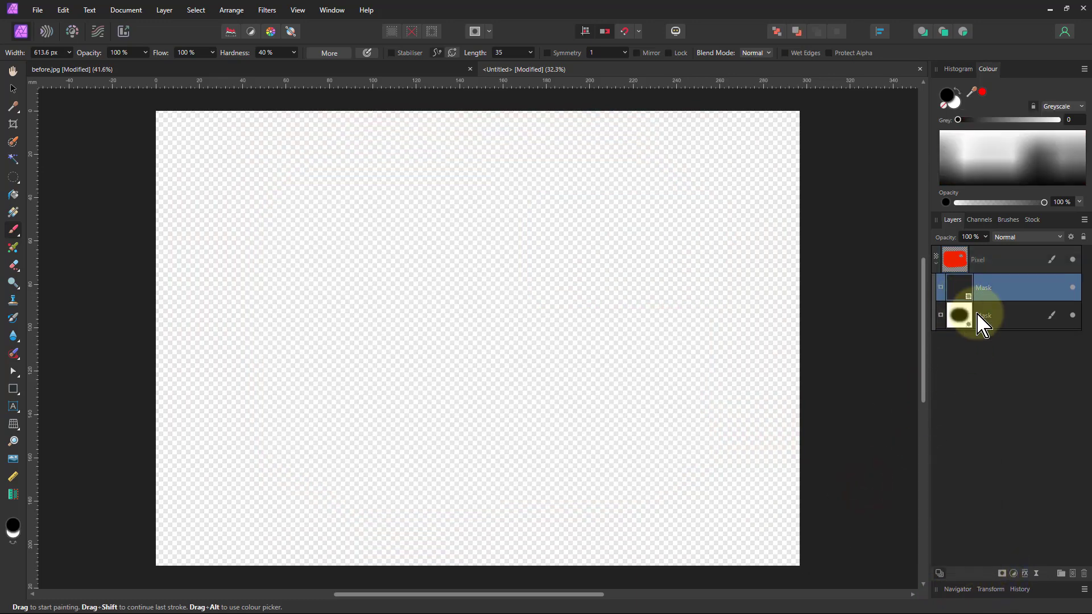
# Paint white on the new mask to reveal a soft red patch right of centre, undoing an extra dab
pyautogui.click(639, 227)
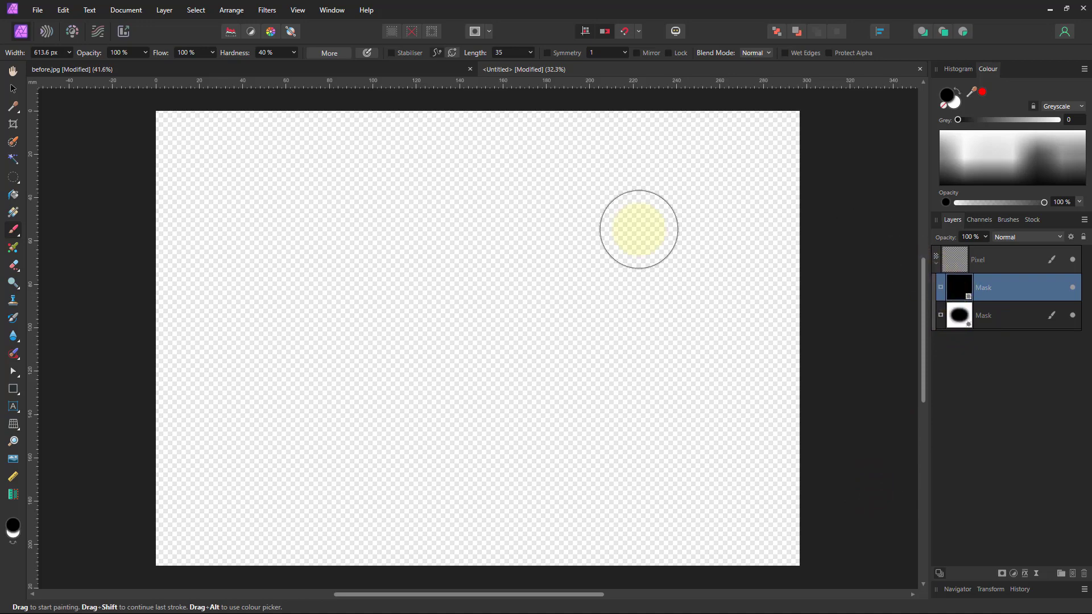
pyautogui.click(21, 233)
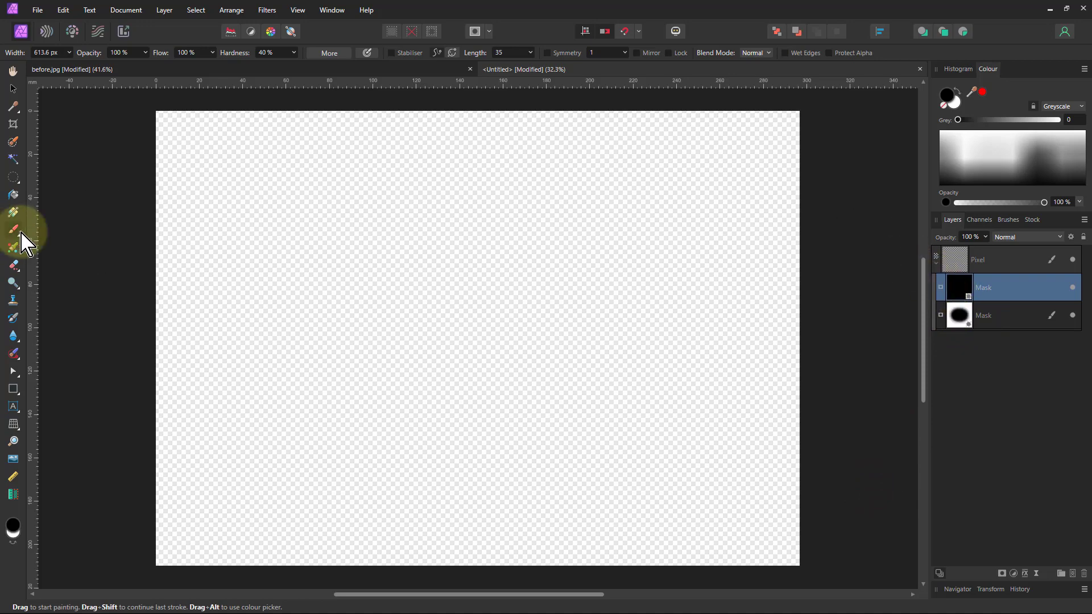
pyautogui.click(13, 542)
pyautogui.click(433, 482)
pyautogui.moveTo(579, 340)
pyautogui.mouseDown()
pyautogui.moveTo(603, 267)
pyautogui.moveTo(606, 299)
pyautogui.moveTo(578, 328)
pyautogui.moveTo(595, 333)
pyautogui.moveTo(534, 309)
pyautogui.moveTo(546, 331)
pyautogui.moveTo(585, 330)
pyautogui.mouseUp()
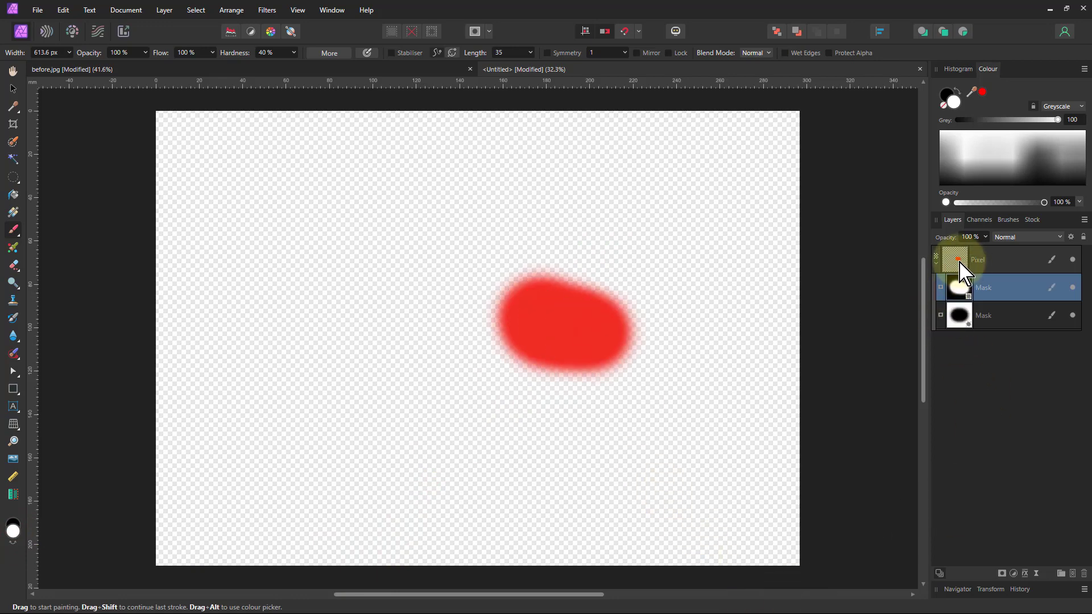
pyautogui.moveTo(664, 317)
pyautogui.mouseDown()
pyautogui.moveTo(658, 261)
pyautogui.moveTo(638, 254)
pyautogui.moveTo(604, 309)
pyautogui.mouseUp()
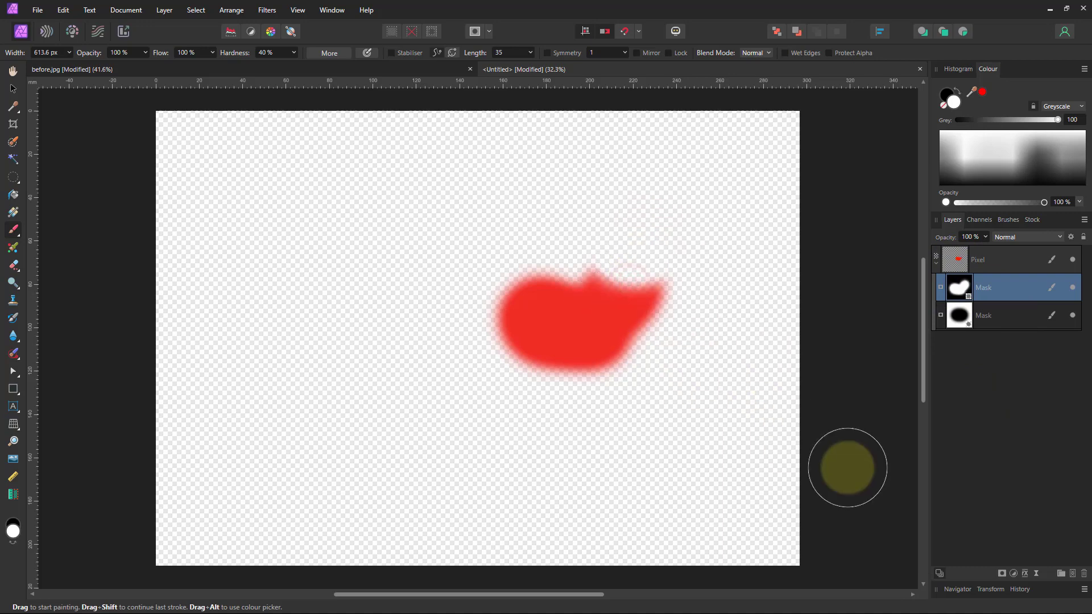
pyautogui.moveTo(674, 341); pyautogui.dragTo(670, 329)
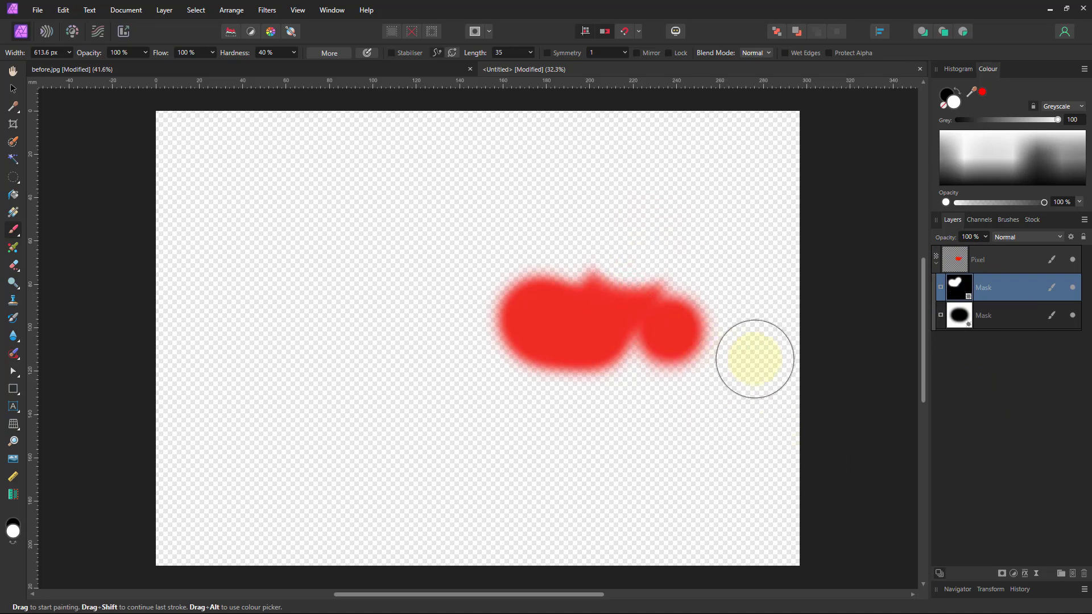
pyautogui.hotkey('ctrl', 'z')
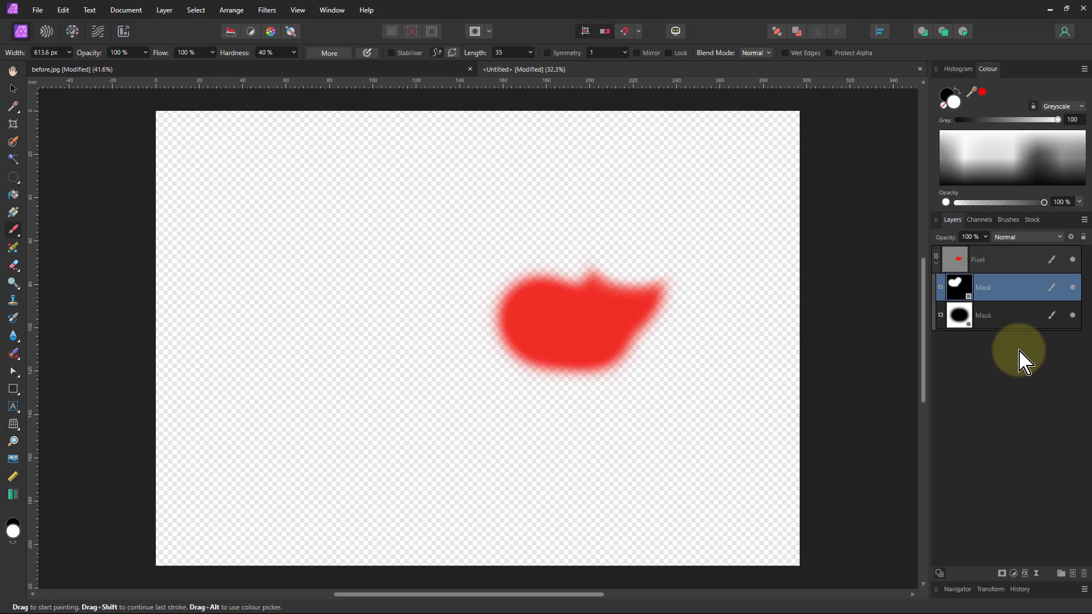
# Turn off both masks, name the red layer Background, and add an empty Pixel layer above
pyautogui.click(1073, 287)
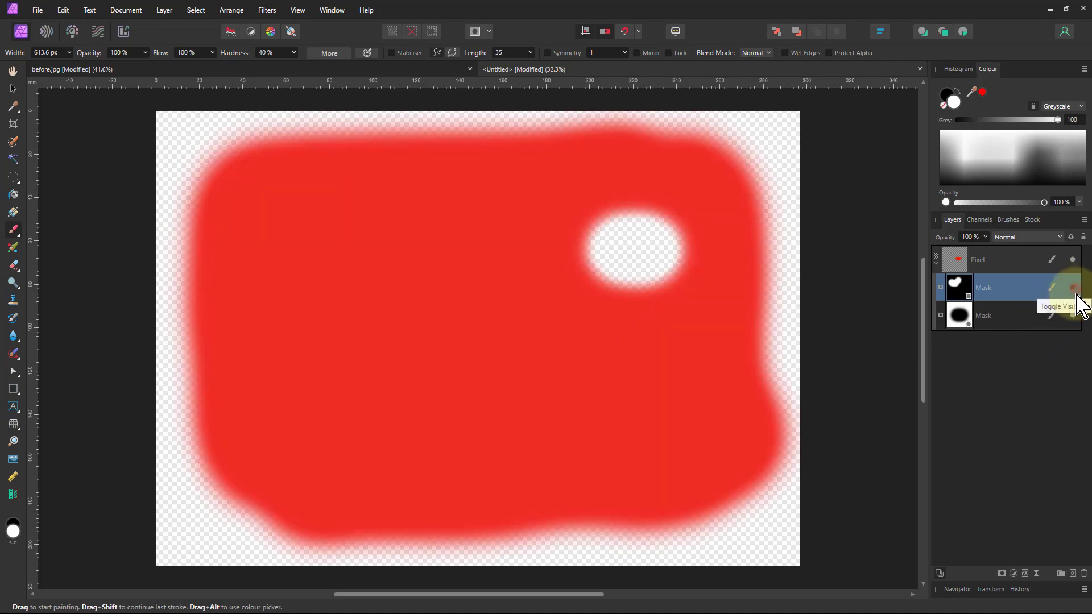
pyautogui.click(1073, 315)
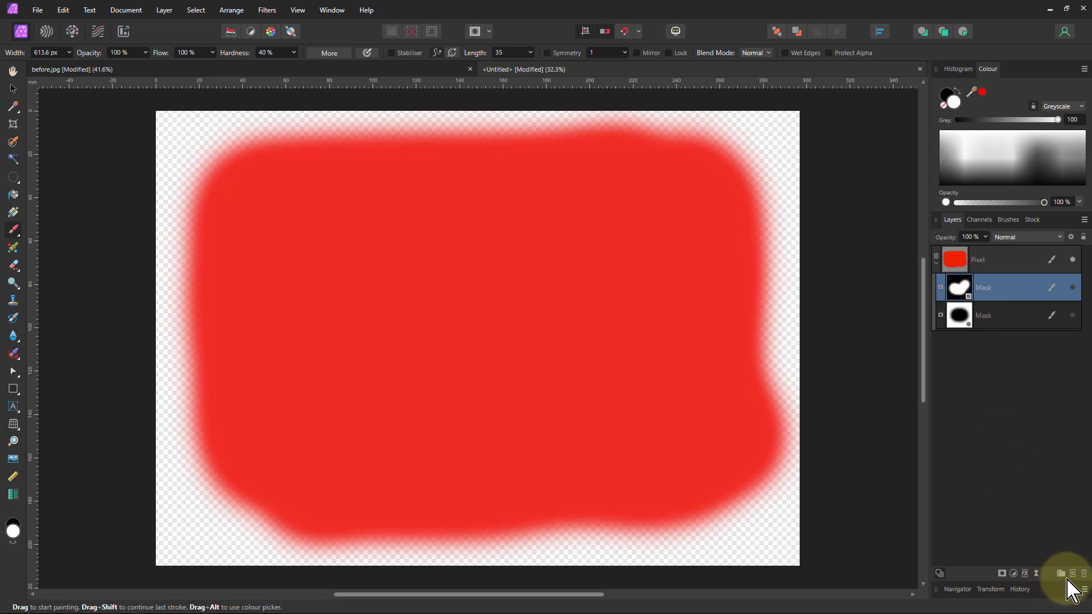
pyautogui.doubleClick(983, 263)
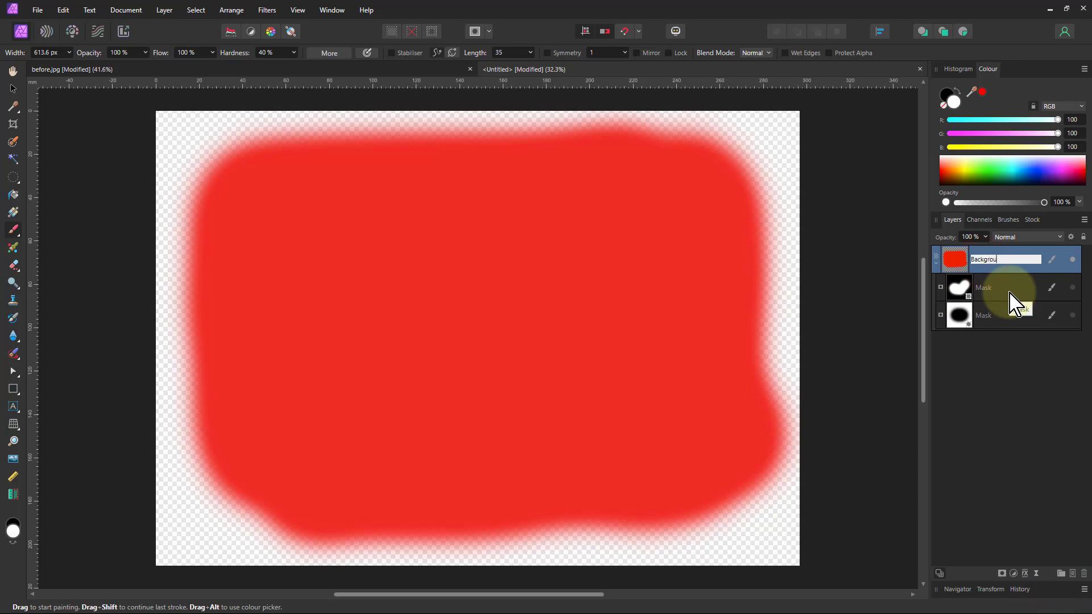
pyautogui.click(1073, 574)
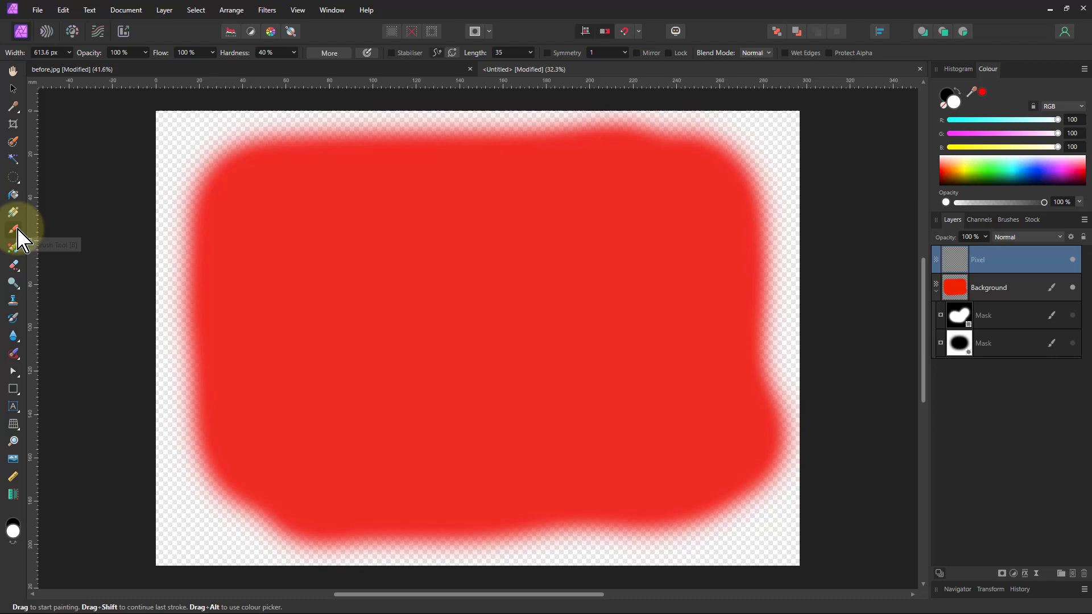
# Paint soft green dabs at 27% brush hardness, then drag that layer onto Background as a mask
pyautogui.click(993, 181)
pyautogui.click(529, 332)
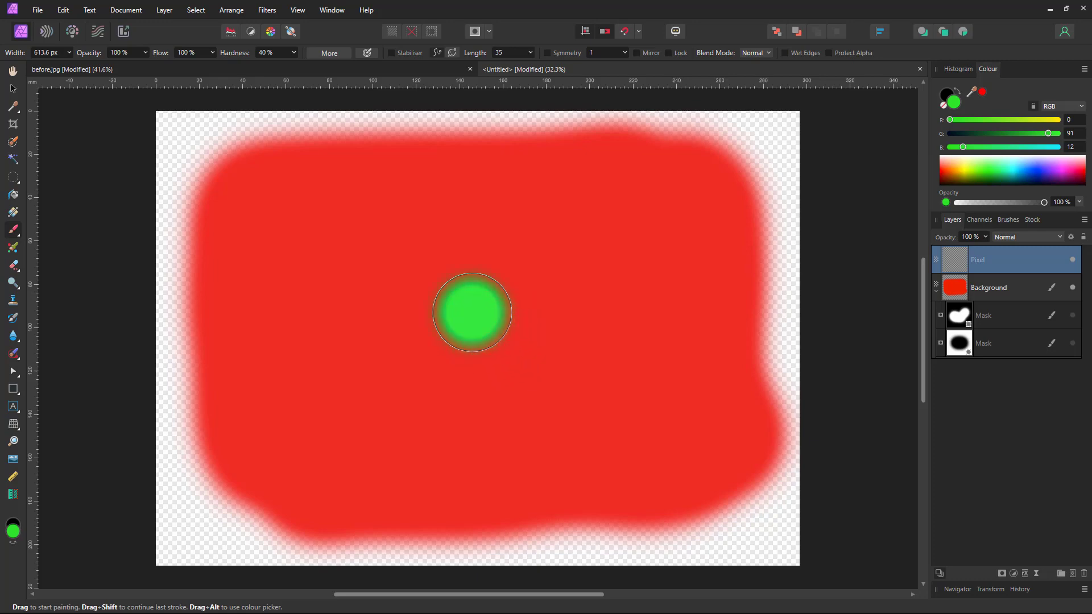
pyautogui.hotkey('ctrl', 'z')
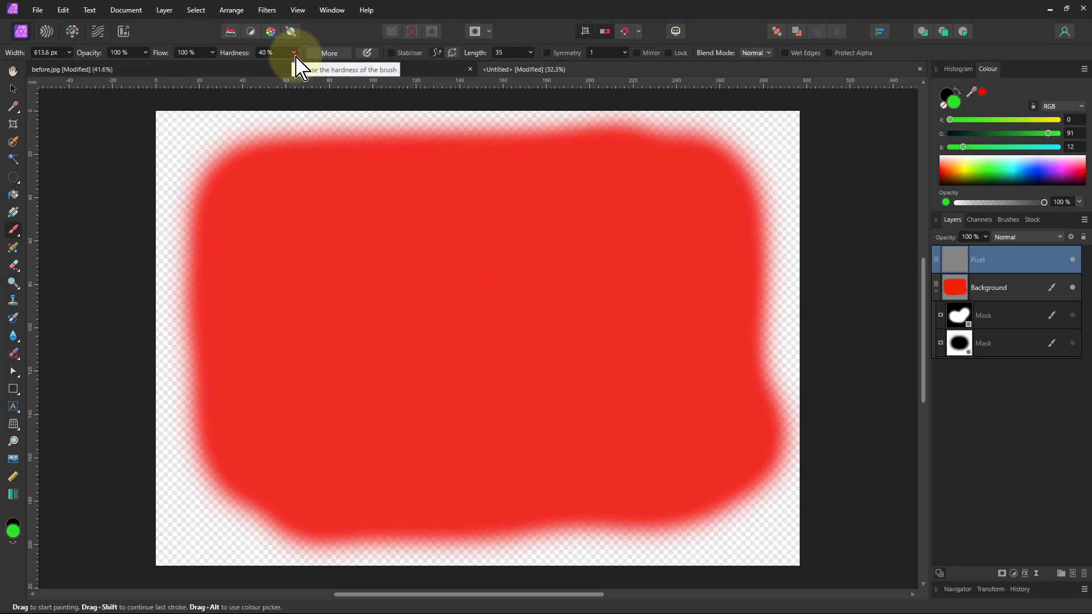
pyautogui.moveTo(294, 52); pyautogui.dragTo(285, 61)
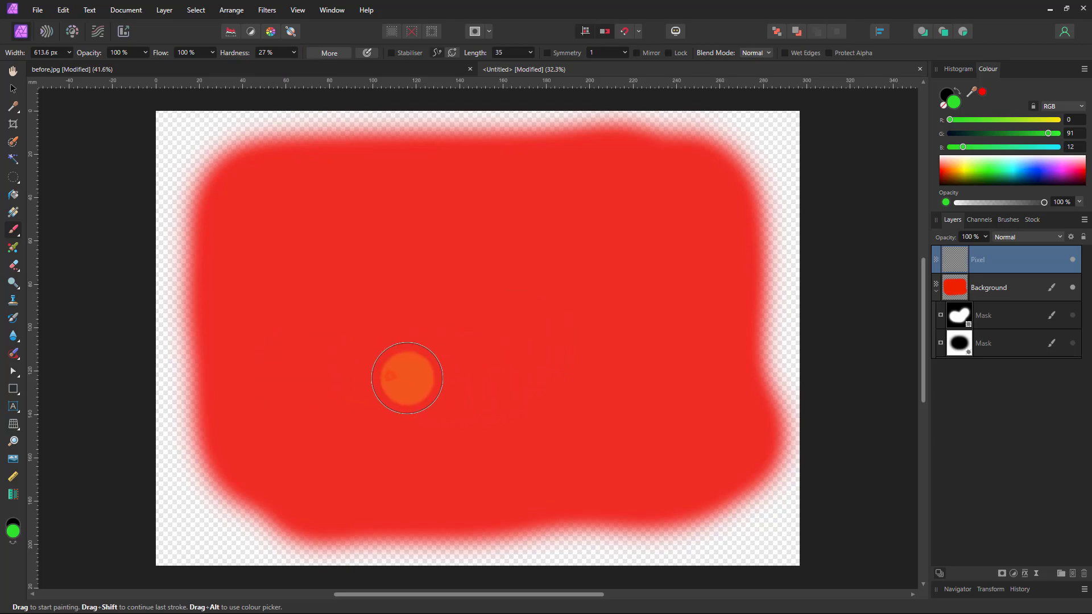
pyautogui.click(407, 378)
pyautogui.click(434, 472)
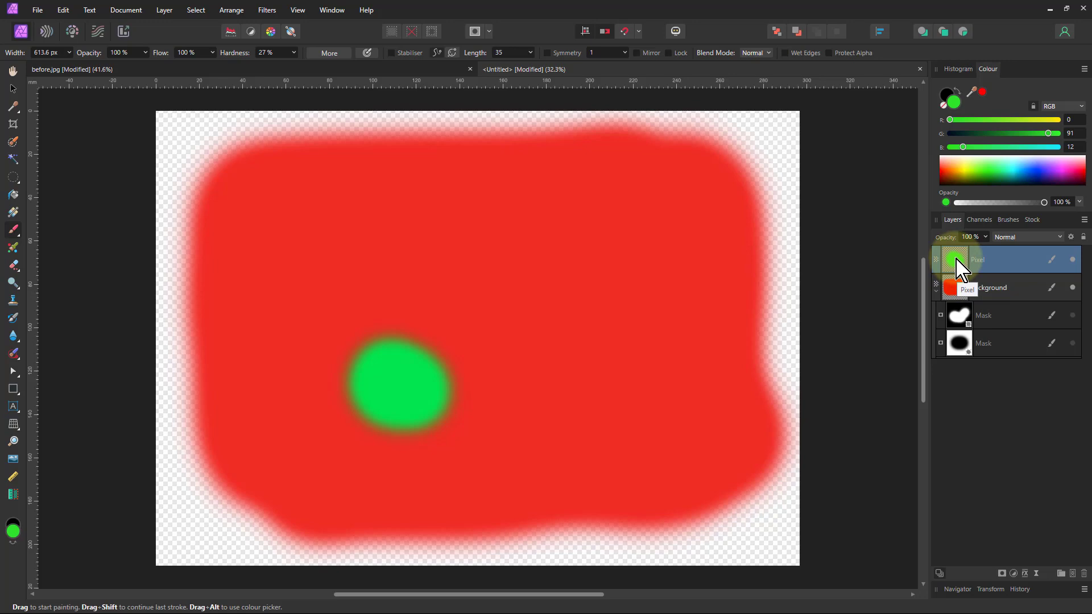
pyautogui.moveTo(958, 266); pyautogui.dragTo(958, 288)
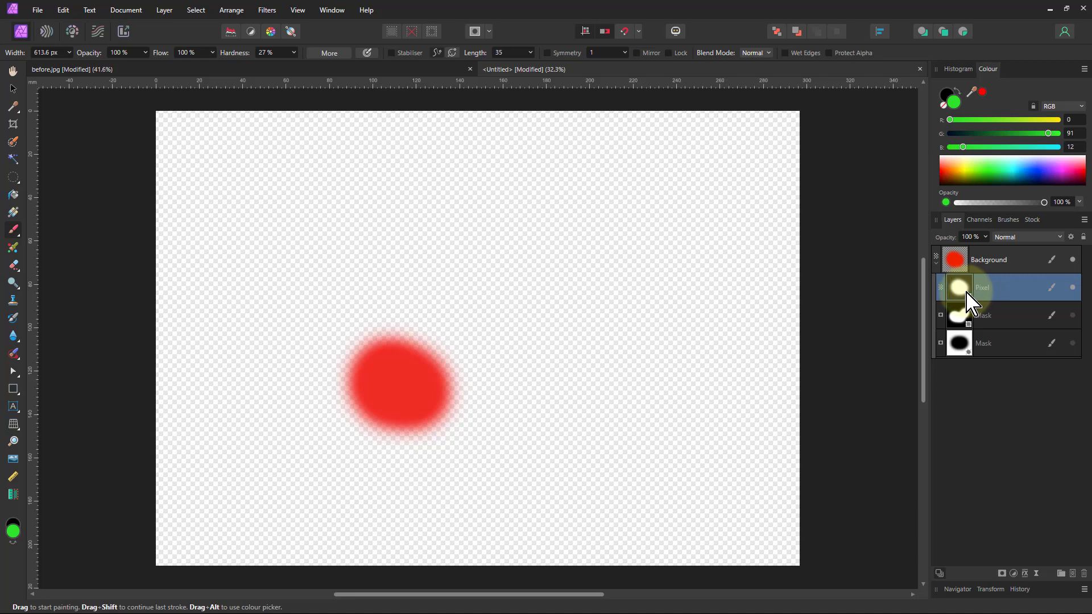
# Switch off the circle mask and briefly toggle the oval mask on and off to compare
pyautogui.click(1074, 288)
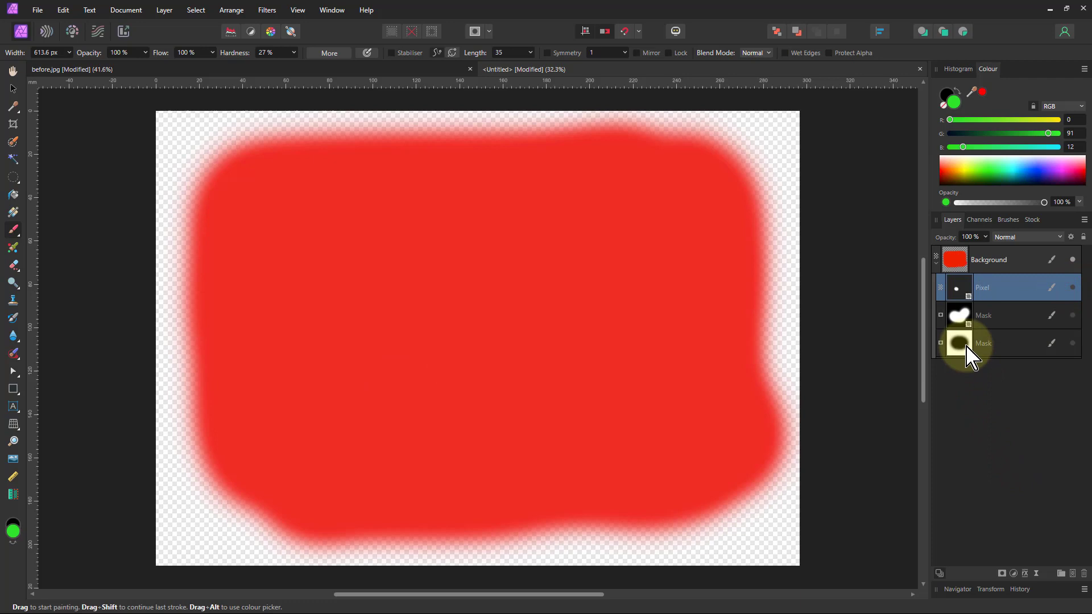
pyautogui.click(1073, 344)
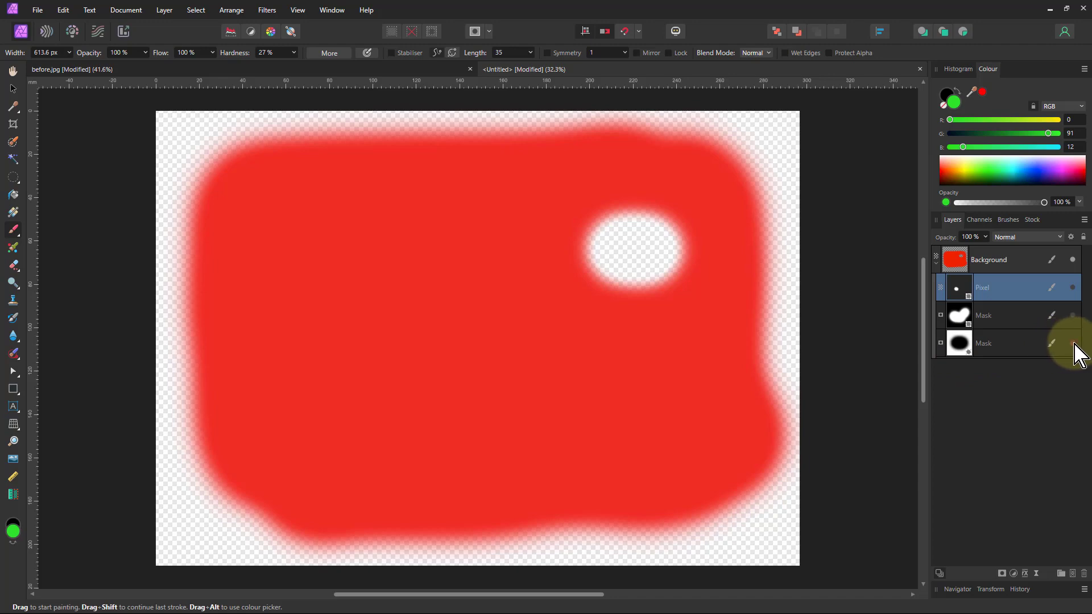
pyautogui.click(1073, 343)
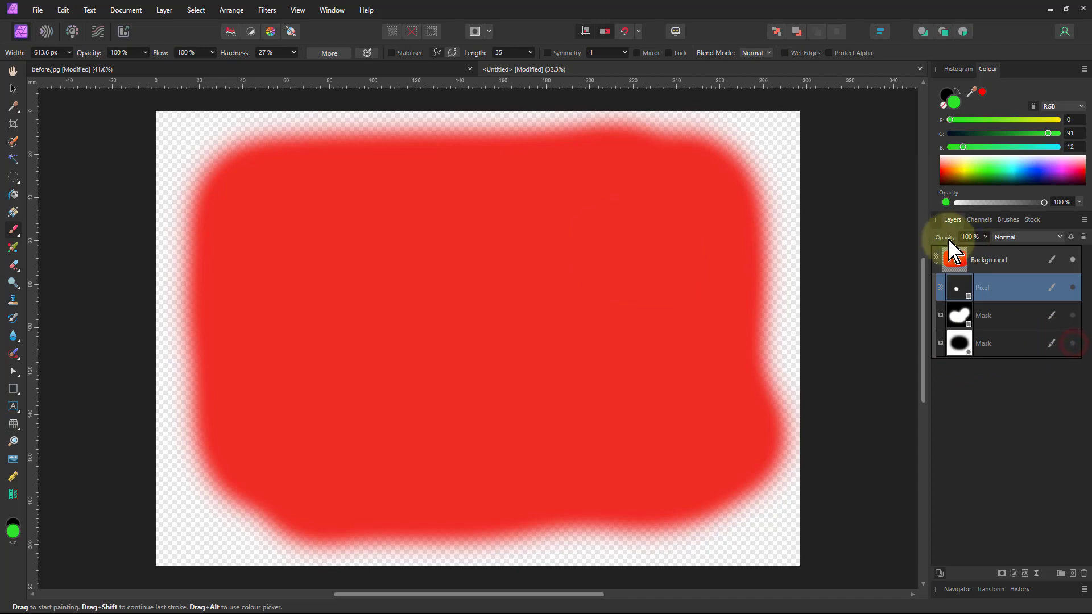
# Paint a soft blue ellipse near the bottom centre on a new pixel layer, undoing a stray dab
pyautogui.click(1074, 574)
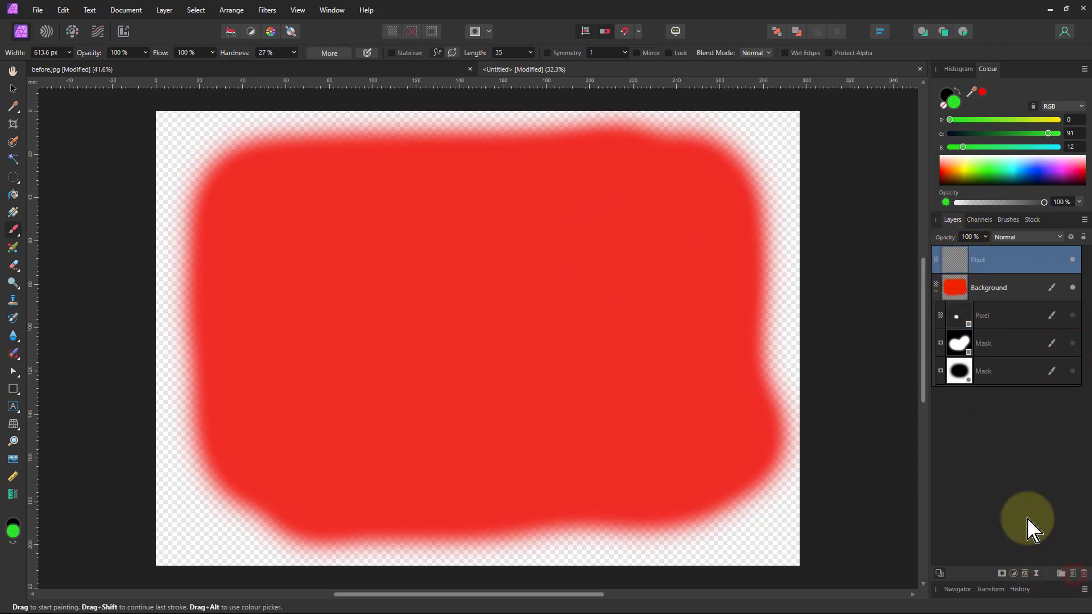
pyautogui.moveTo(959, 265)
pyautogui.mouseDown()
pyautogui.moveTo(970, 292)
pyautogui.moveTo(956, 267)
pyautogui.mouseUp()
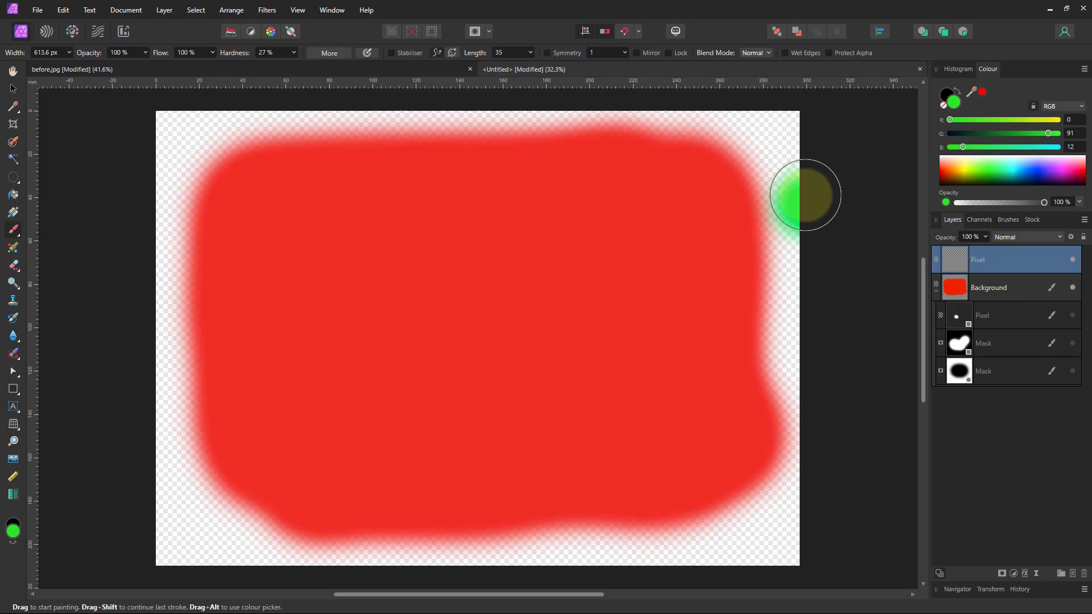
pyautogui.click(1041, 181)
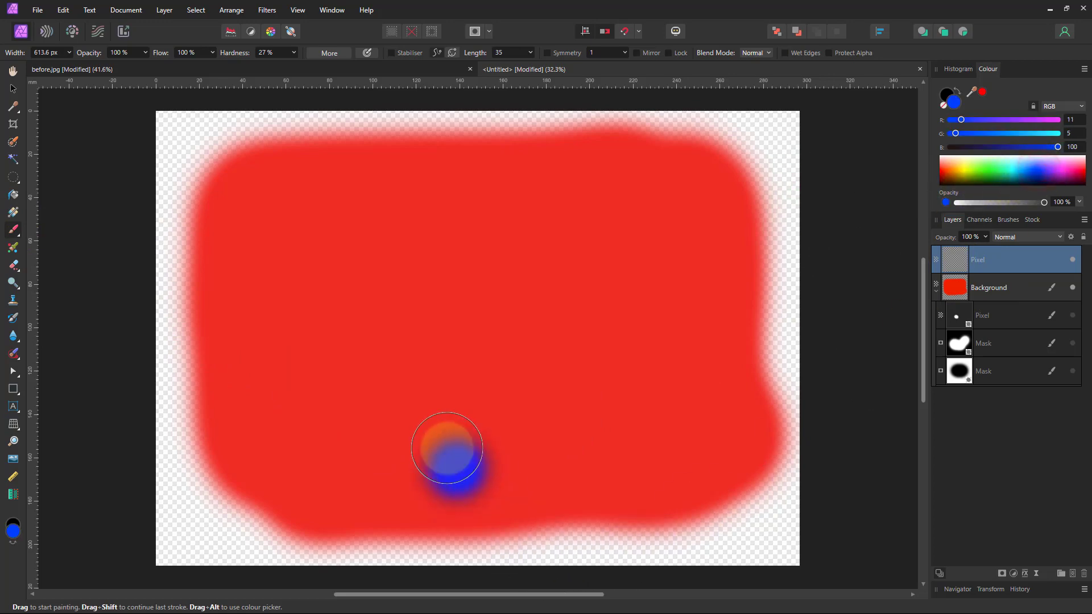
pyautogui.moveTo(423, 446)
pyautogui.mouseDown()
pyautogui.moveTo(439, 452)
pyautogui.moveTo(402, 451)
pyautogui.moveTo(412, 455)
pyautogui.mouseUp()
pyautogui.moveTo(487, 561); pyautogui.dragTo(503, 546)
pyautogui.hotkey('ctrl', 'z')
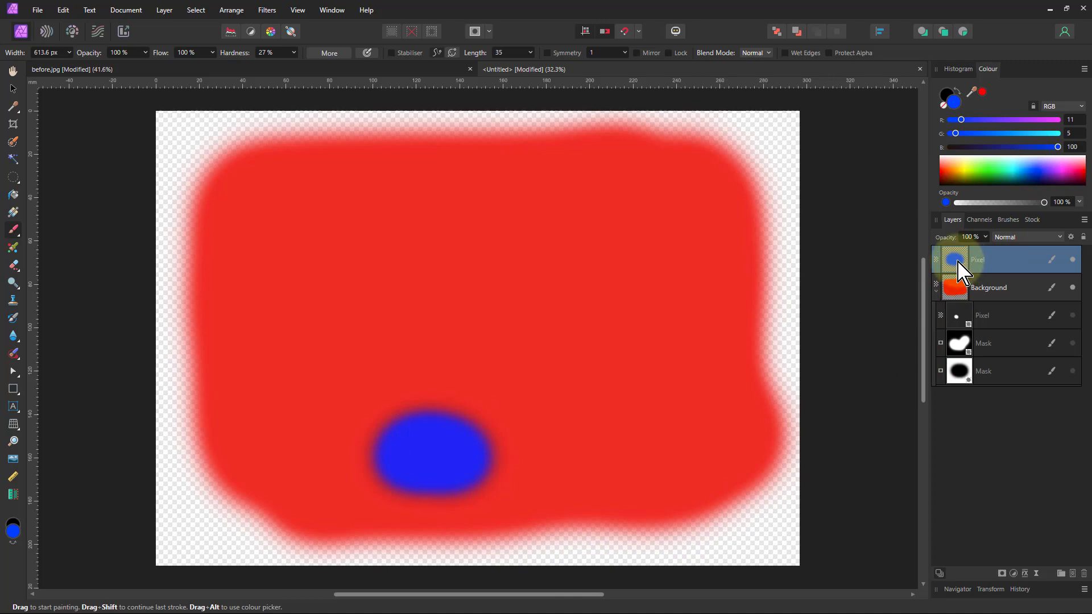
# Nest the blue ellipse layer inside Background and change its blend mode to Erase
pyautogui.moveTo(956, 267); pyautogui.dragTo(953, 284)
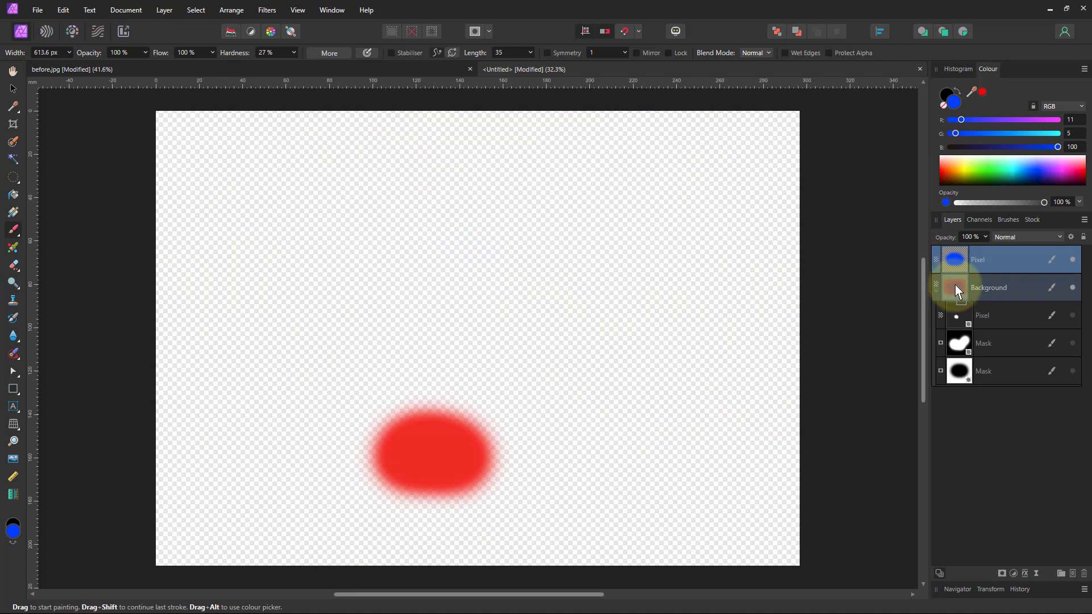
pyautogui.moveTo(956, 285); pyautogui.dragTo(993, 283)
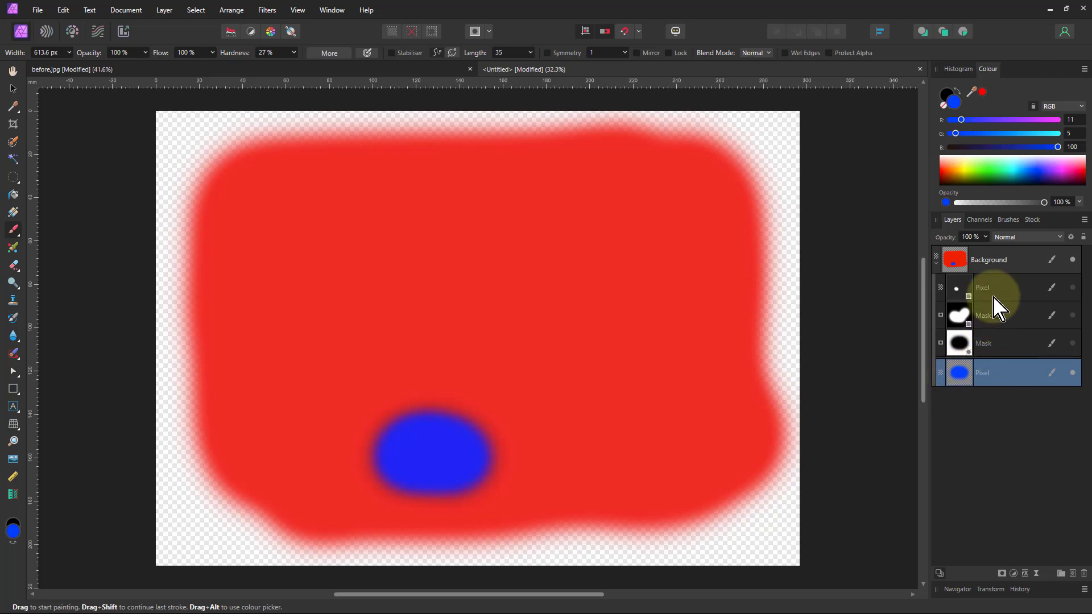
pyautogui.click(1011, 240)
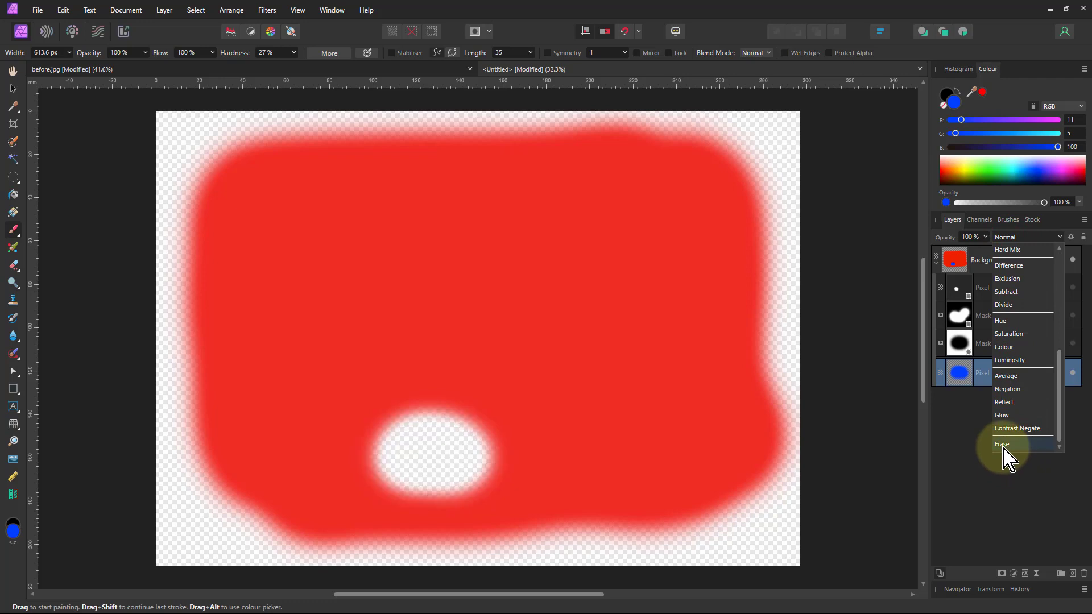
pyautogui.click(1003, 446)
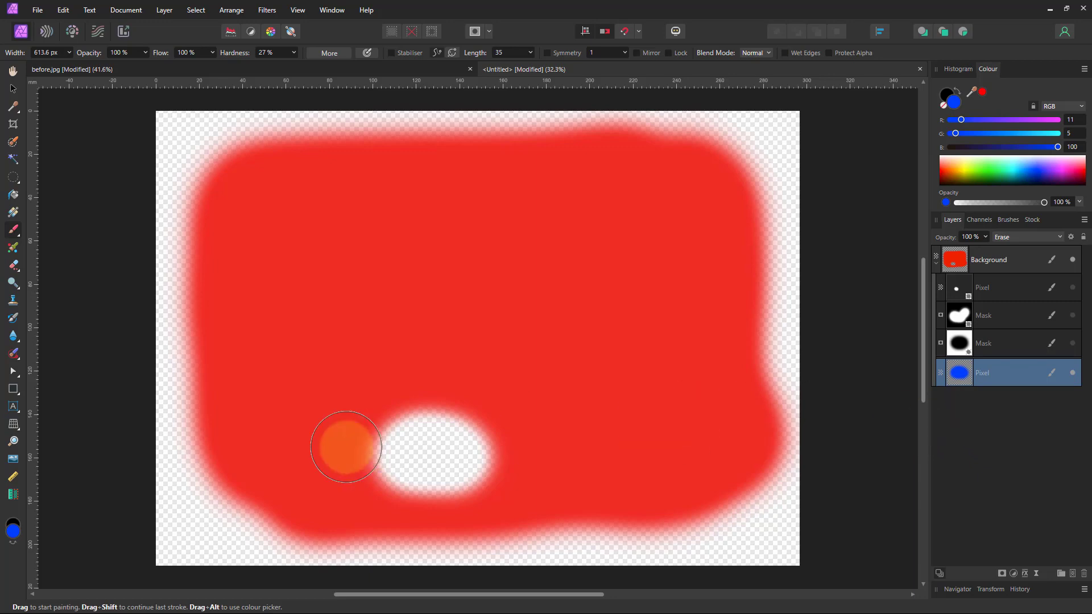
# Draw a vector ellipse at the lower right of the red area with the Ellipse Tool
pyautogui.click(14, 391)
pyautogui.click(75, 109)
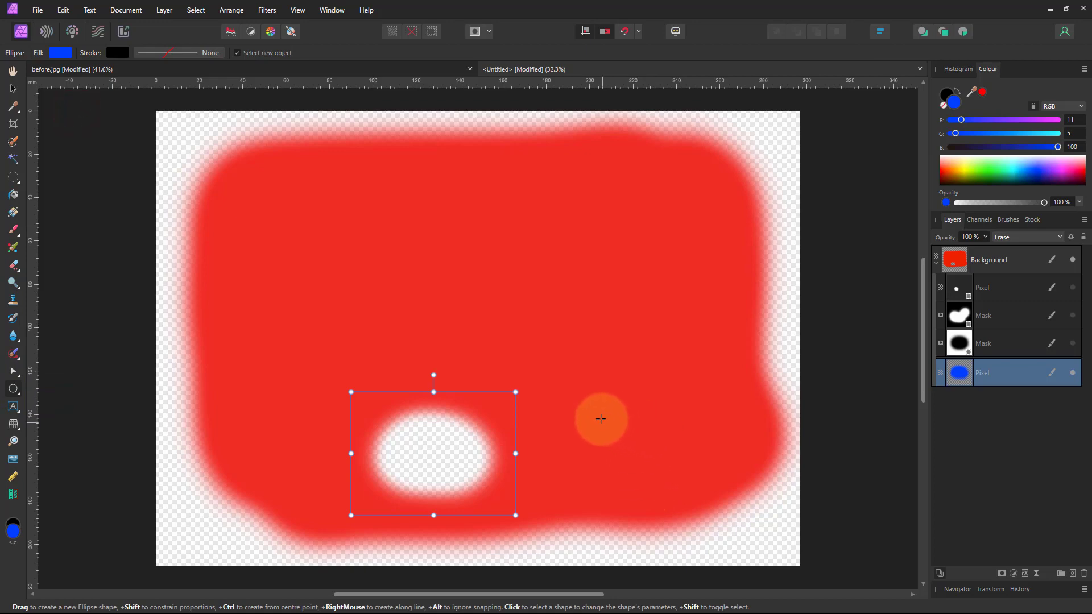
pyautogui.moveTo(601, 418); pyautogui.dragTo(674, 470)
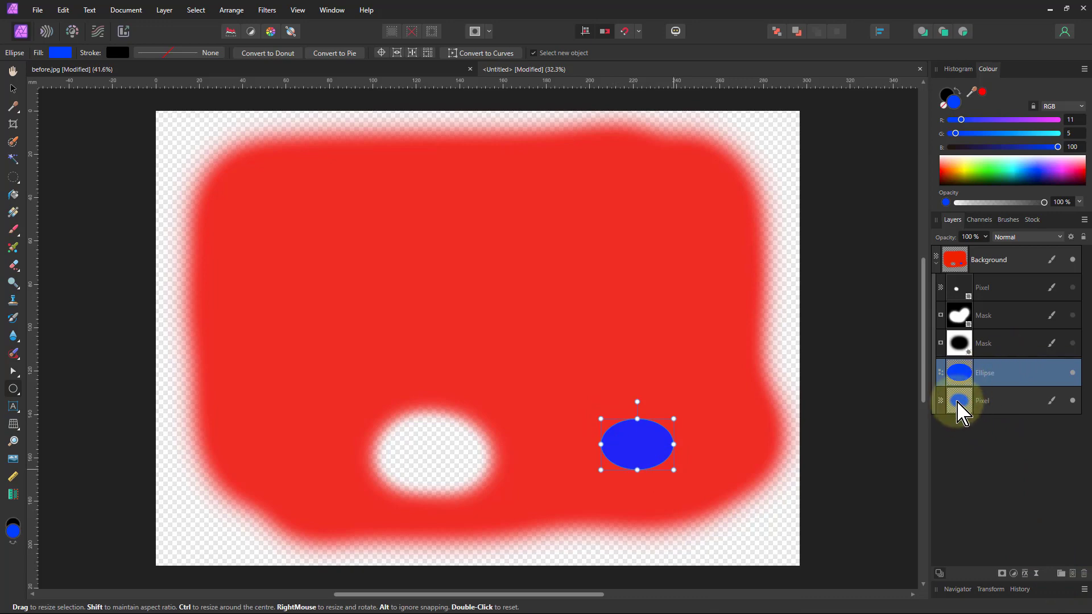
# Rearrange layers so the Ellipse sits inside Background, and set its blend mode to Erase
pyautogui.moveTo(960, 405); pyautogui.dragTo(963, 225)
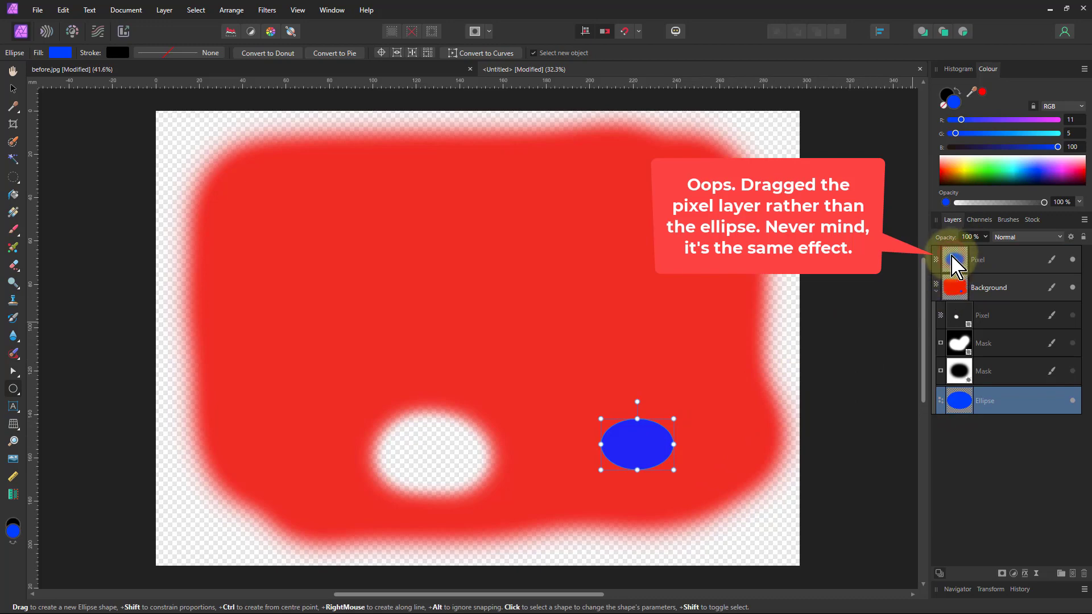
pyautogui.moveTo(952, 255); pyautogui.dragTo(1001, 293)
pyautogui.click(963, 412)
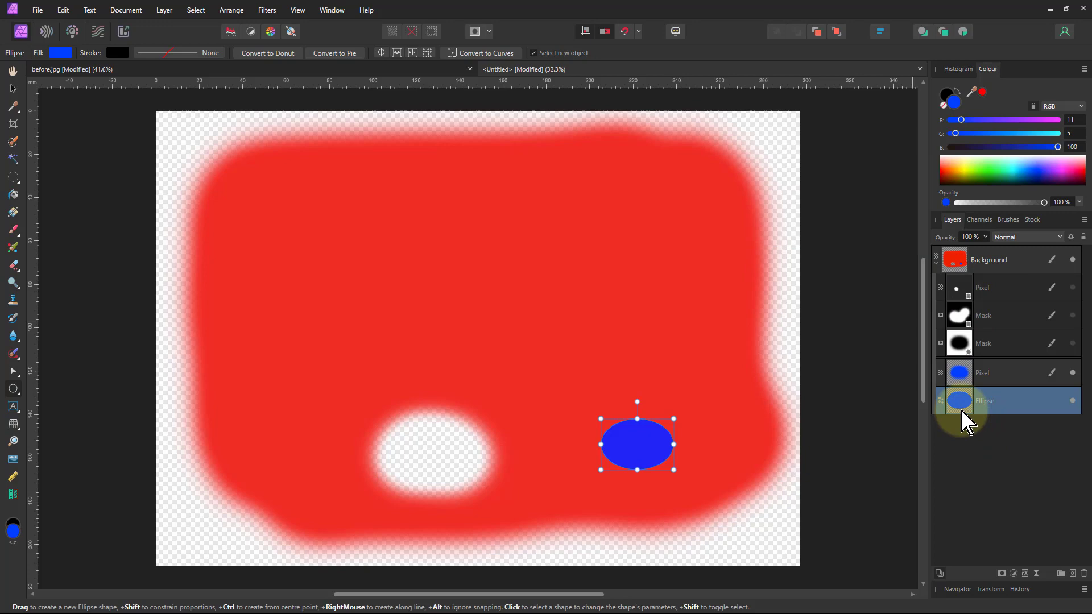
pyautogui.click(1026, 236)
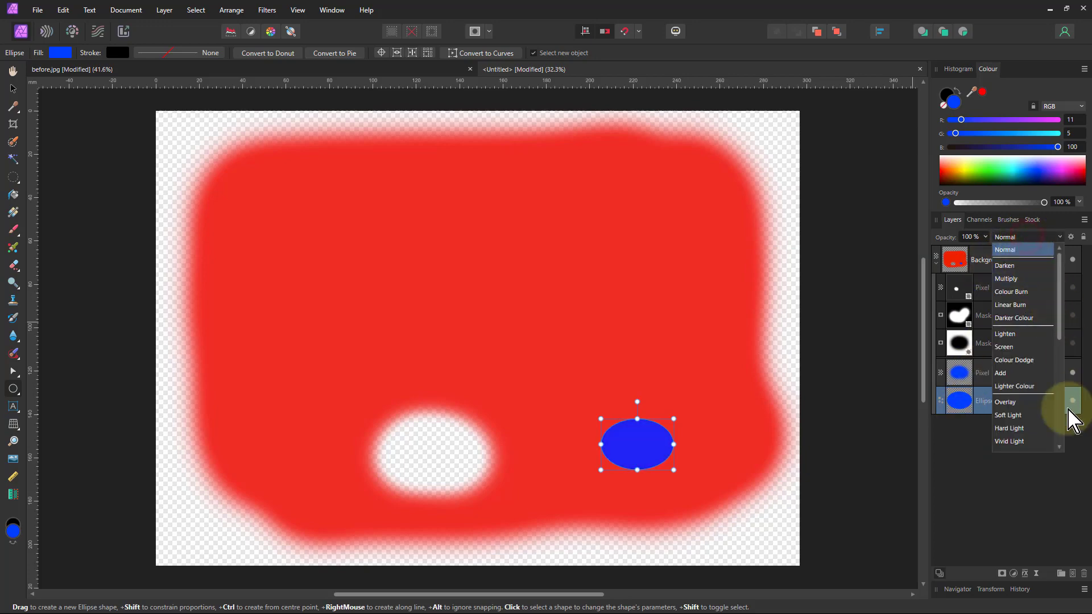
pyautogui.scroll(-5, 1046, 450)
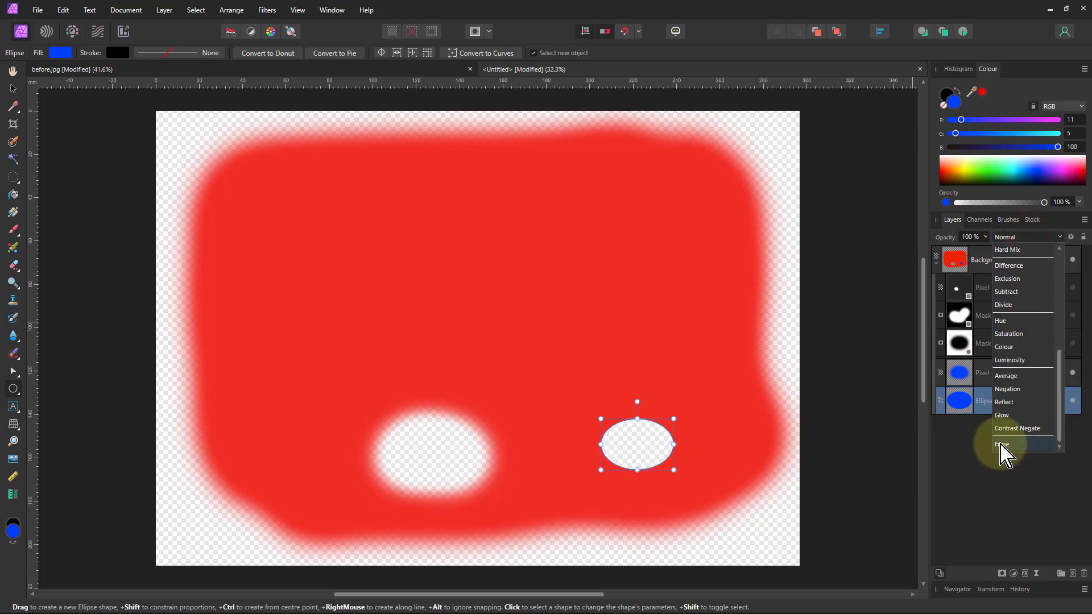
pyautogui.click(1003, 444)
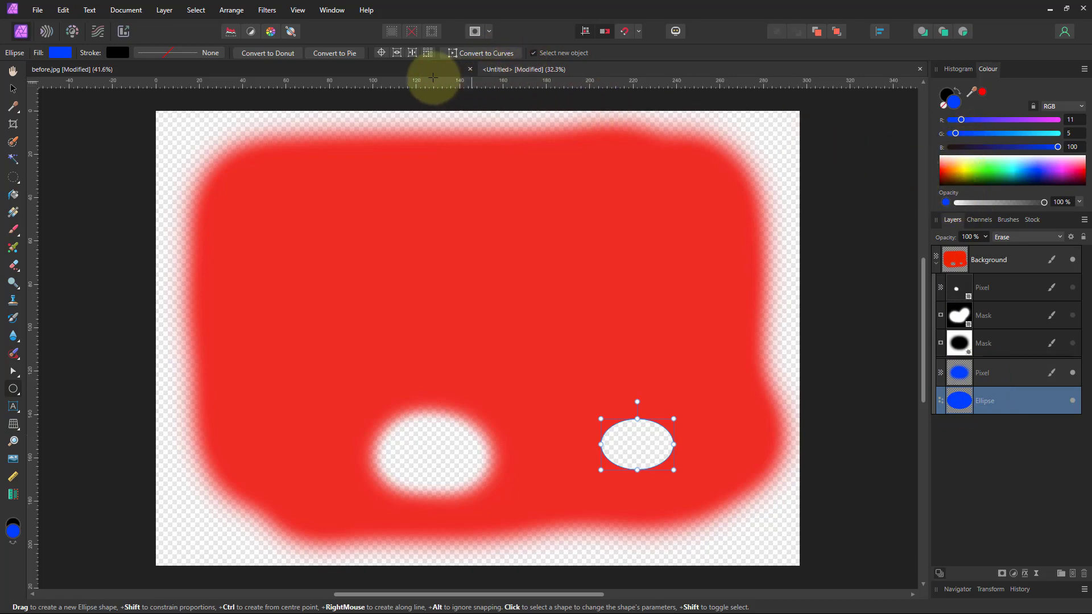
# In before.jpg, draw a white rectangle over the sky down to the treeline, then hide it
pyautogui.click(383, 70)
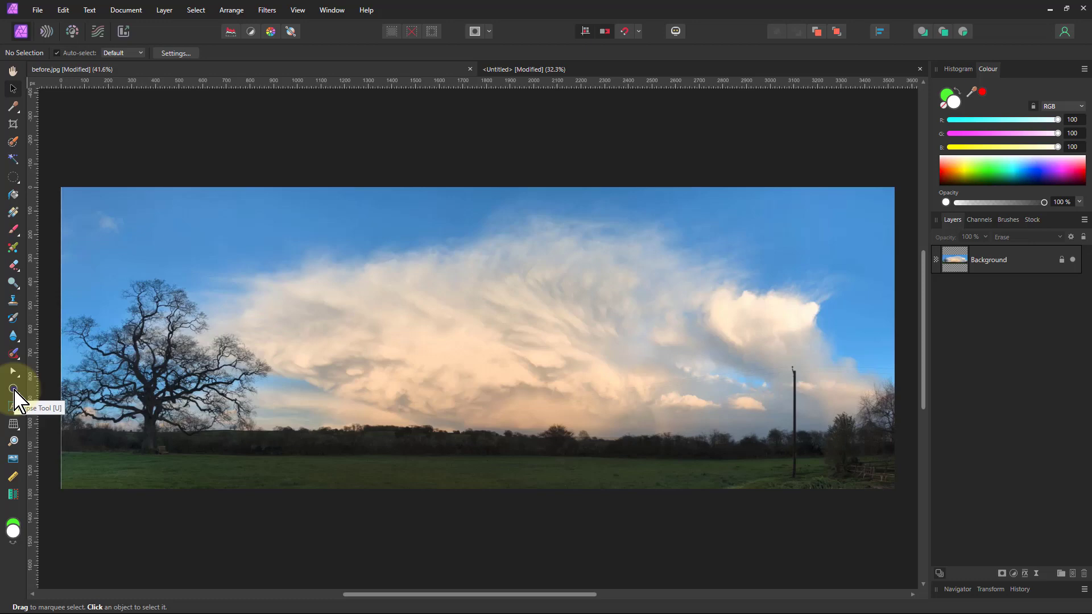
pyautogui.click(14, 390)
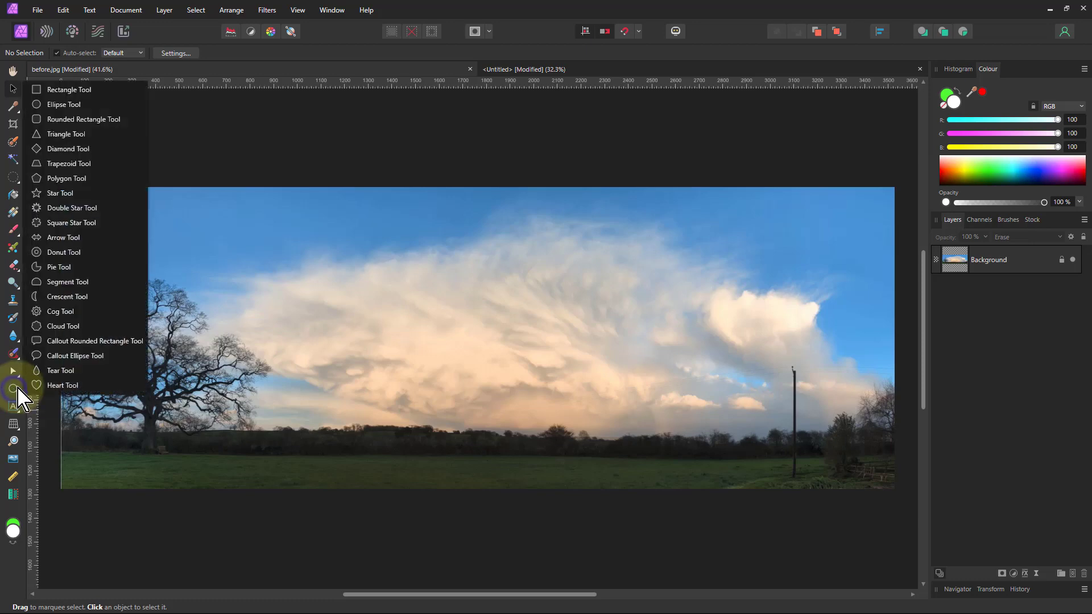
pyautogui.click(79, 91)
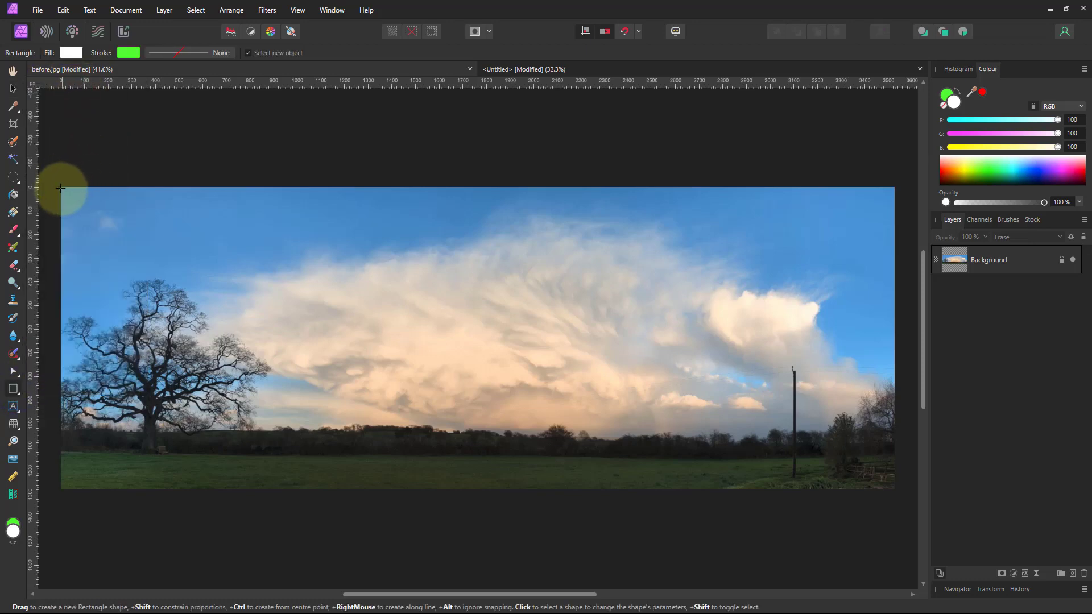
pyautogui.moveTo(61, 186)
pyautogui.mouseDown()
pyautogui.moveTo(717, 366)
pyautogui.moveTo(895, 448)
pyautogui.mouseUp()
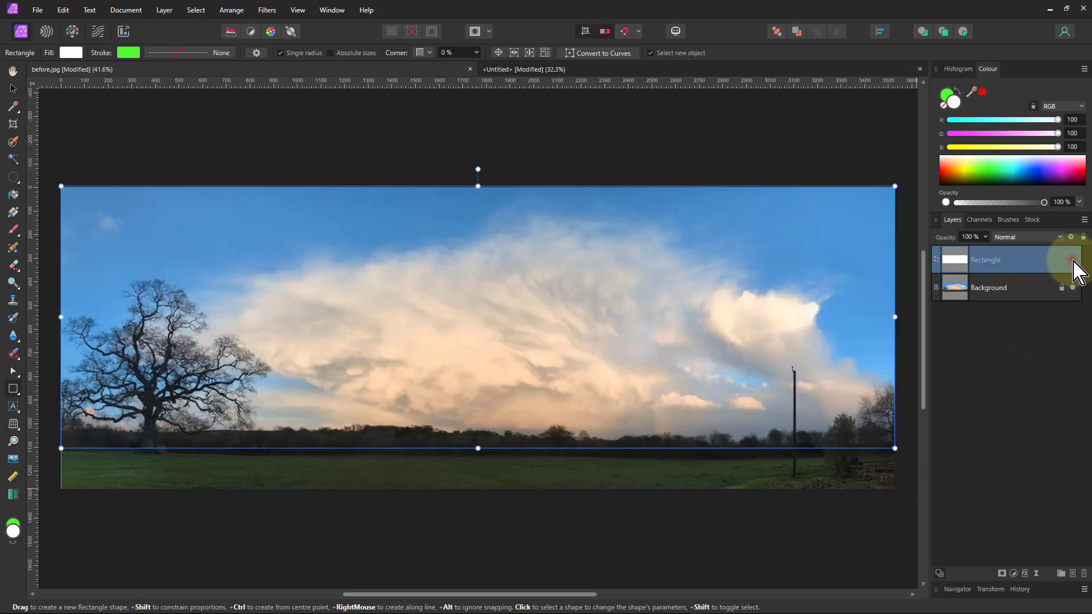
pyautogui.click(1073, 259)
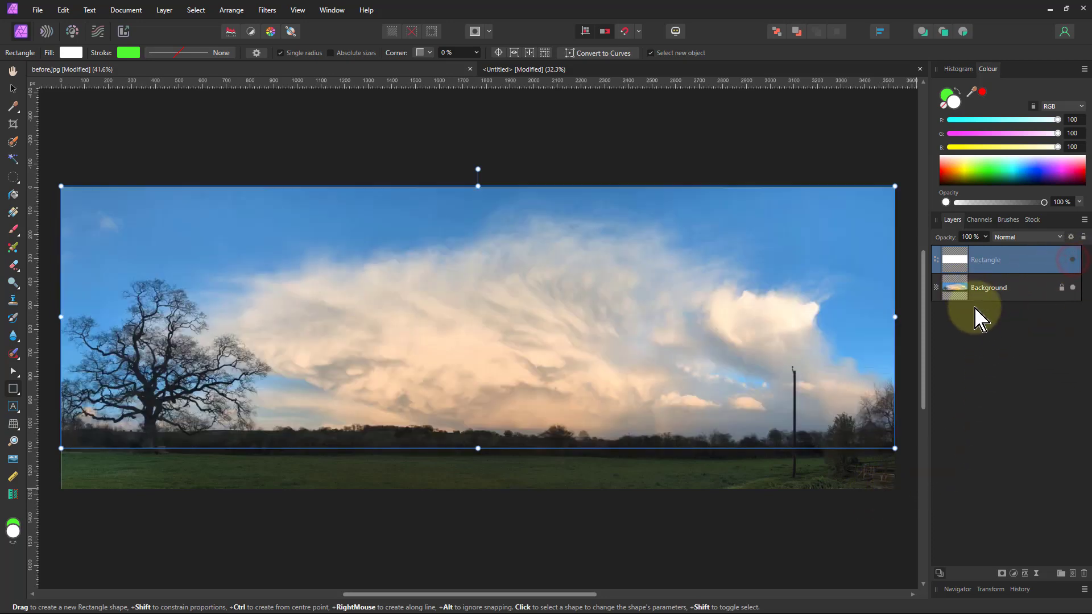
# Add a Curves adjustment and bend the curve down to darken the image
pyautogui.click(1014, 573)
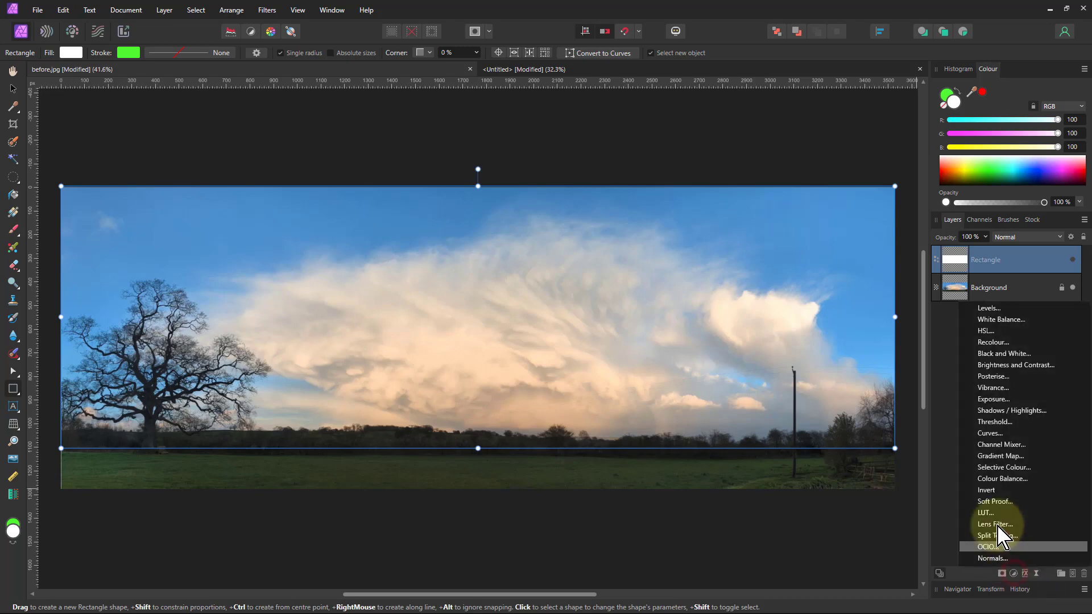
pyautogui.click(995, 440)
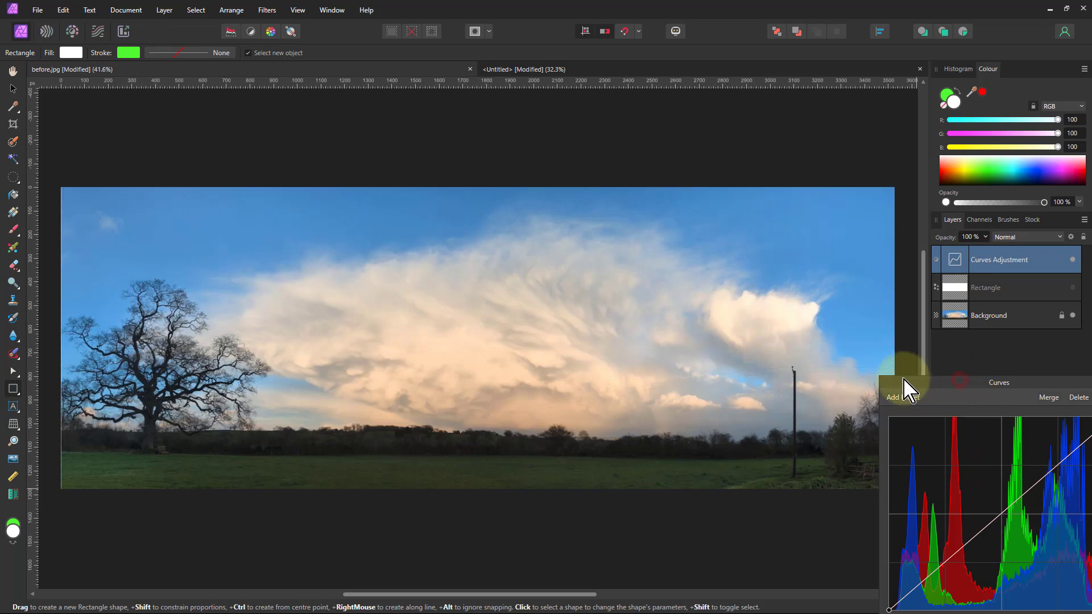
pyautogui.moveTo(960, 387); pyautogui.dragTo(908, 350)
pyautogui.moveTo(946, 481); pyautogui.dragTo(976, 501)
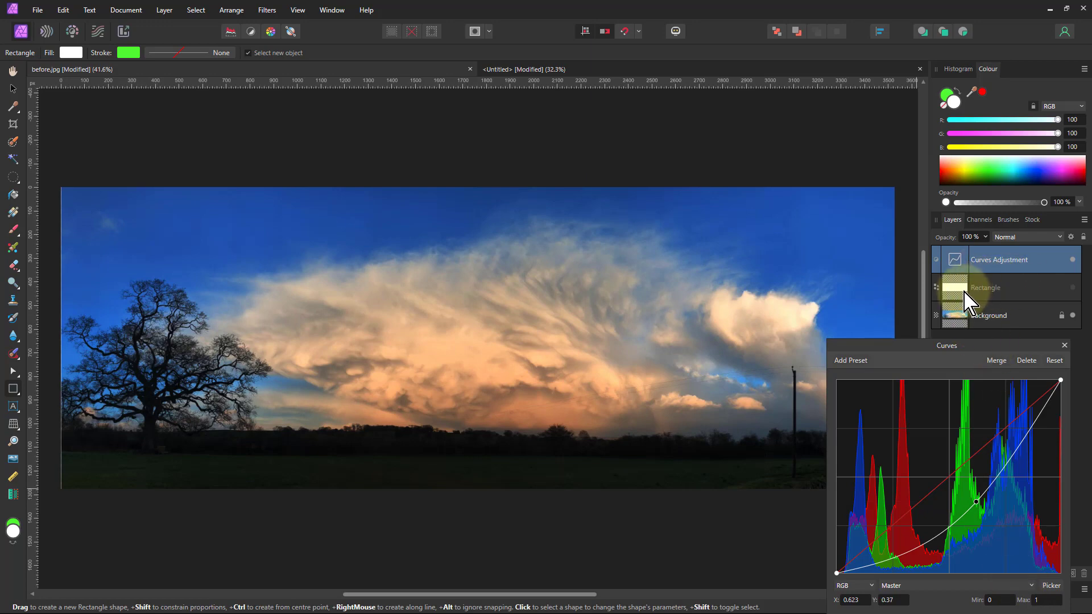
# Show the white rectangle again and nest it into the Curves adjustment as its mask
pyautogui.click(1074, 288)
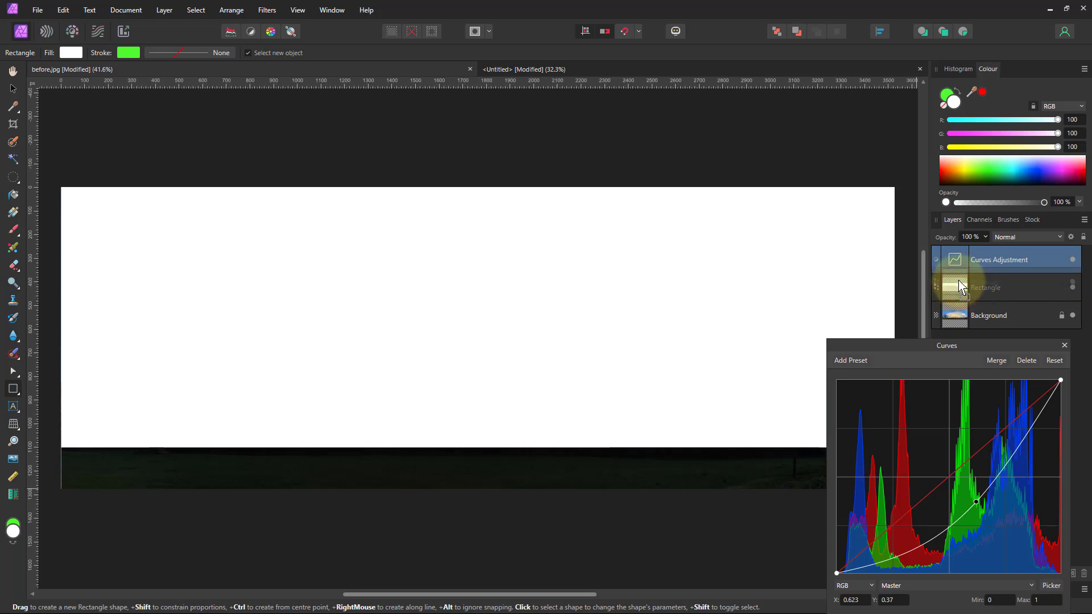
pyautogui.moveTo(959, 267); pyautogui.dragTo(959, 261)
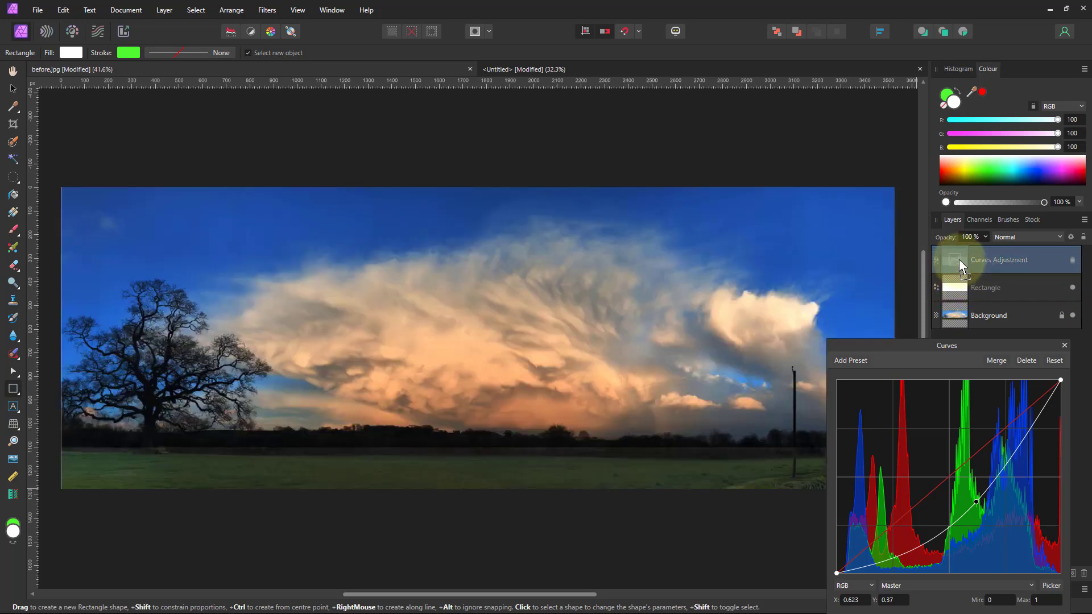
pyautogui.moveTo(957, 261); pyautogui.dragTo(957, 261)
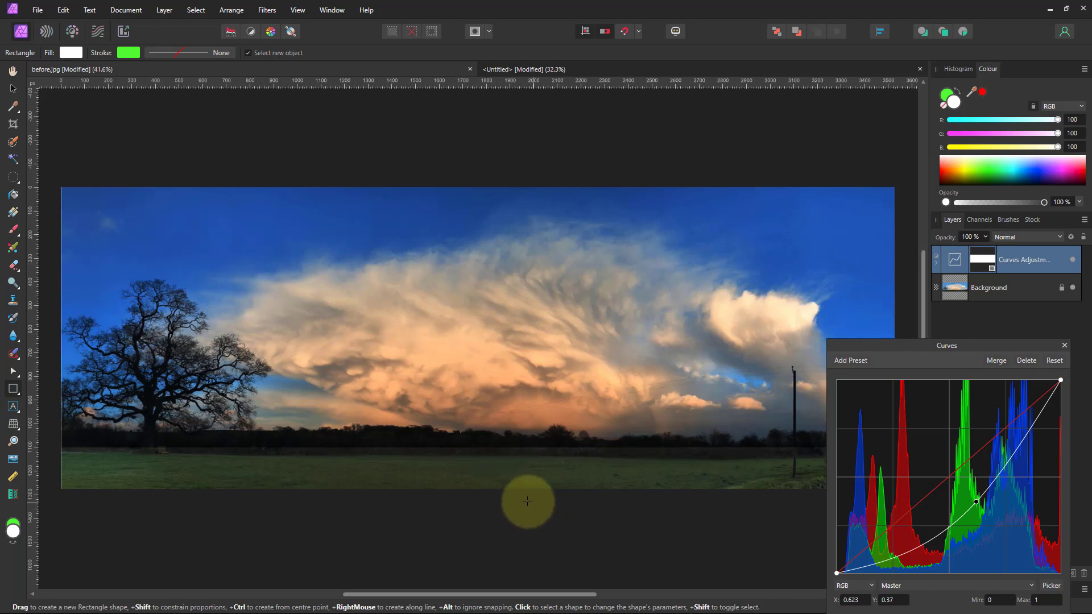
# Apply a Gaussian Blur effect with 100 px radius to the rectangle mask
pyautogui.scroll(3, 404, 458)
pyautogui.scroll(5, 423, 450)
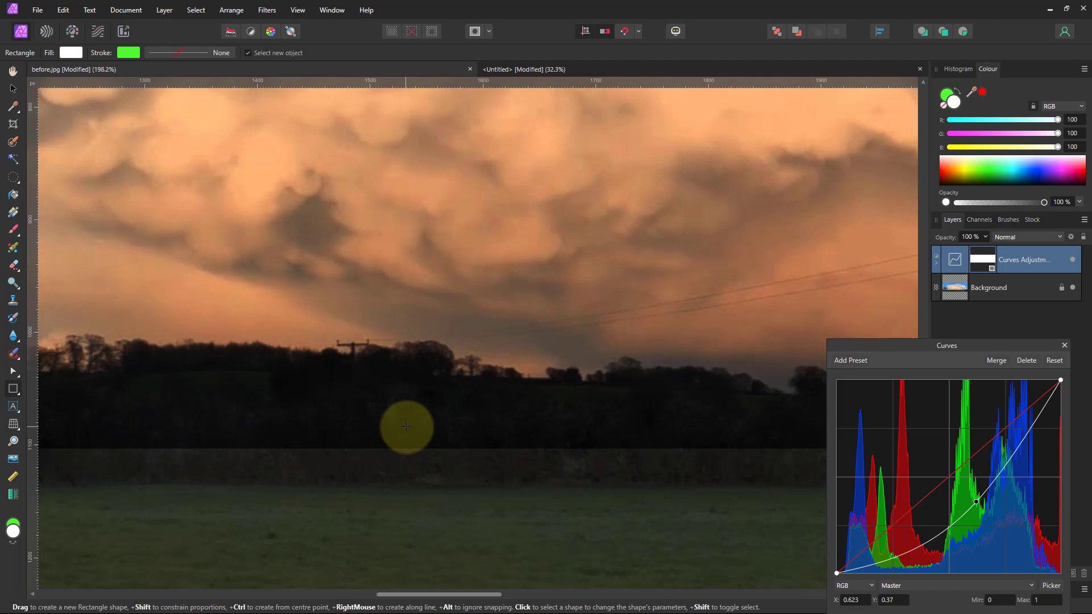
pyautogui.scroll(-6, 447, 418)
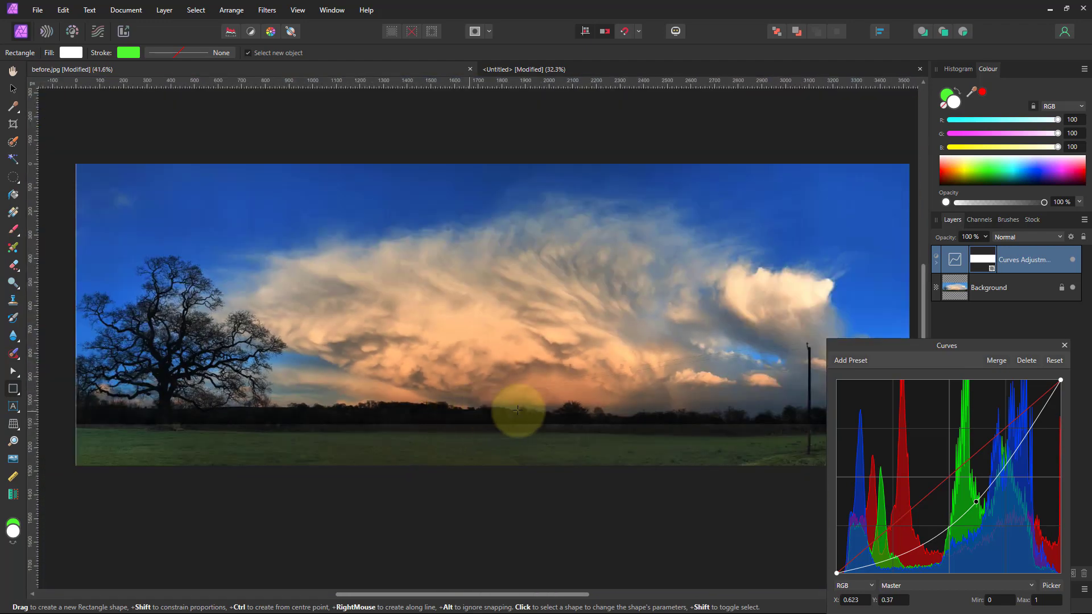
pyautogui.moveTo(444, 600); pyautogui.dragTo(457, 598)
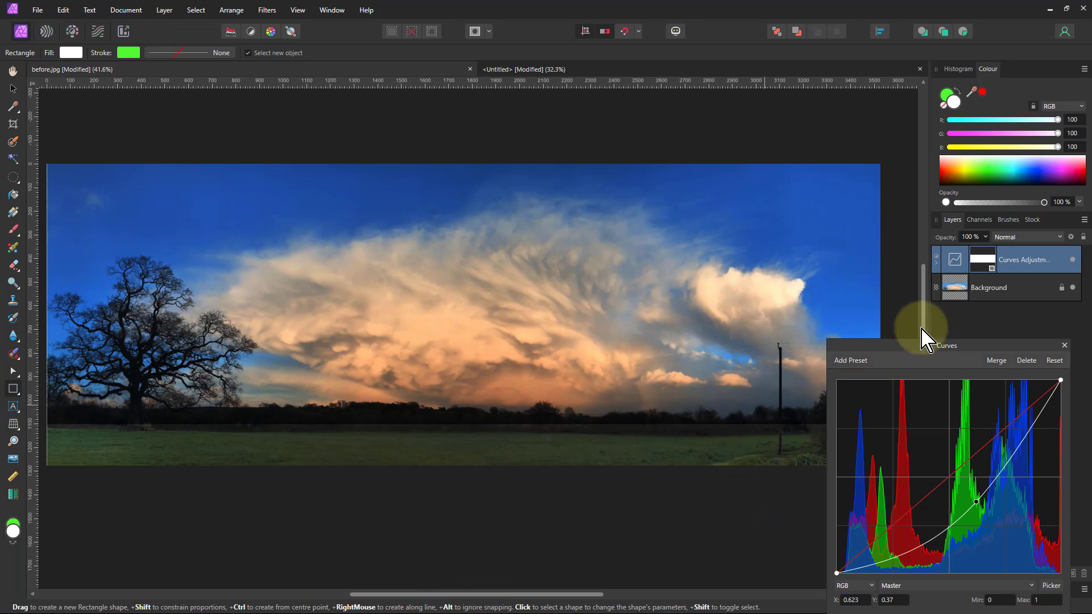
pyautogui.moveTo(975, 268); pyautogui.dragTo(1016, 317)
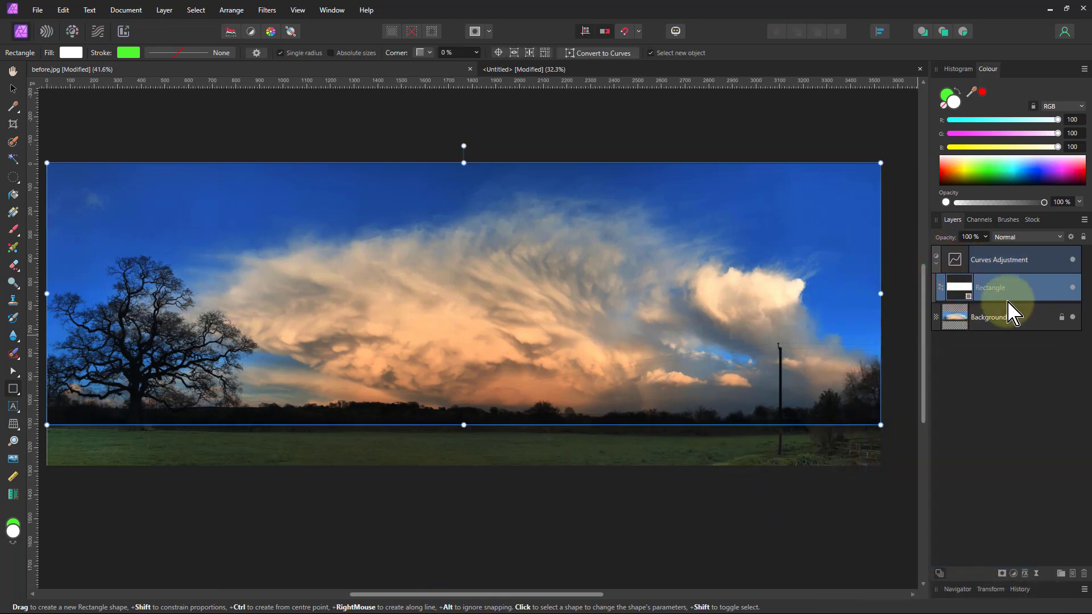
pyautogui.click(1026, 574)
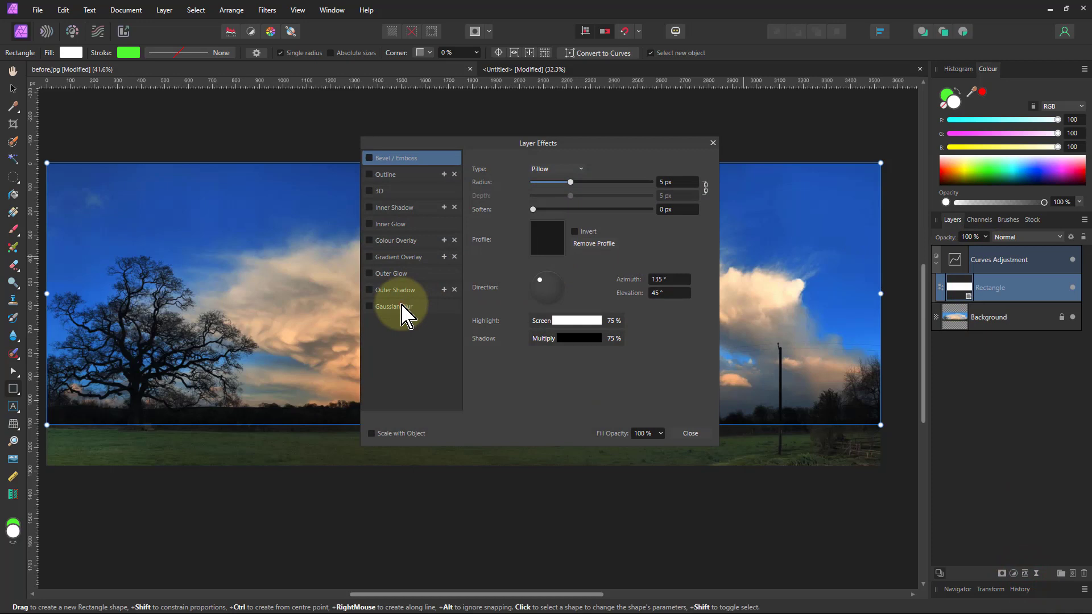
pyautogui.click(402, 306)
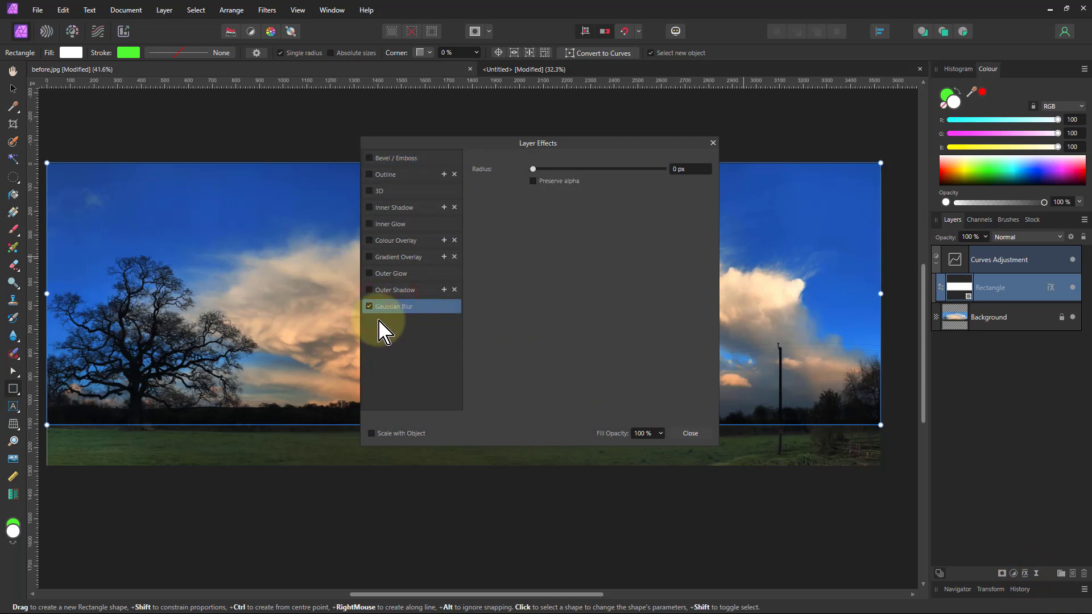
pyautogui.click(369, 307)
pyautogui.moveTo(533, 169); pyautogui.dragTo(700, 178)
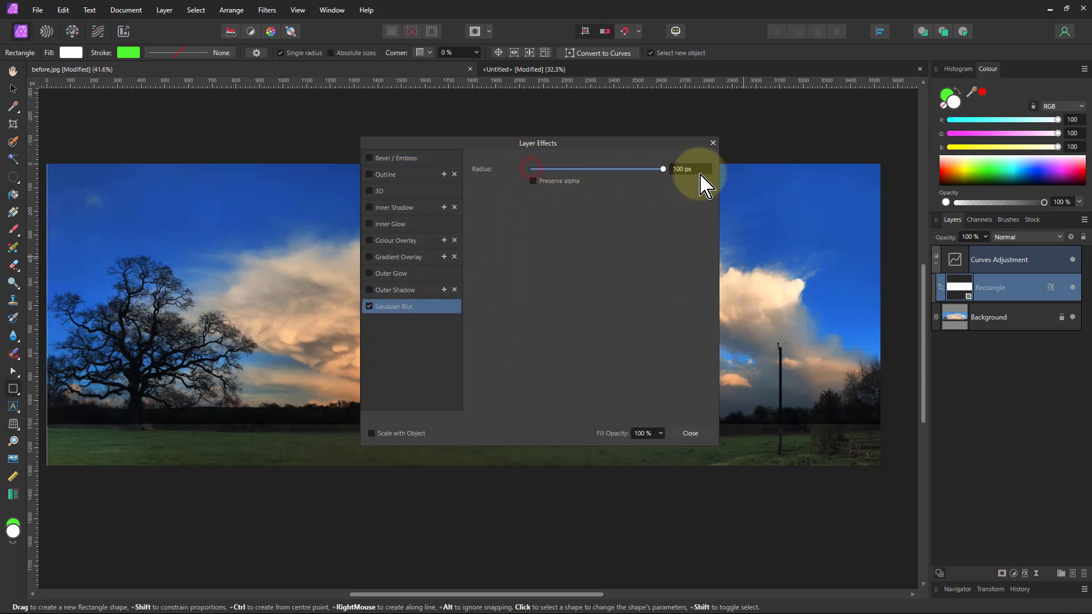
pyautogui.click(712, 144)
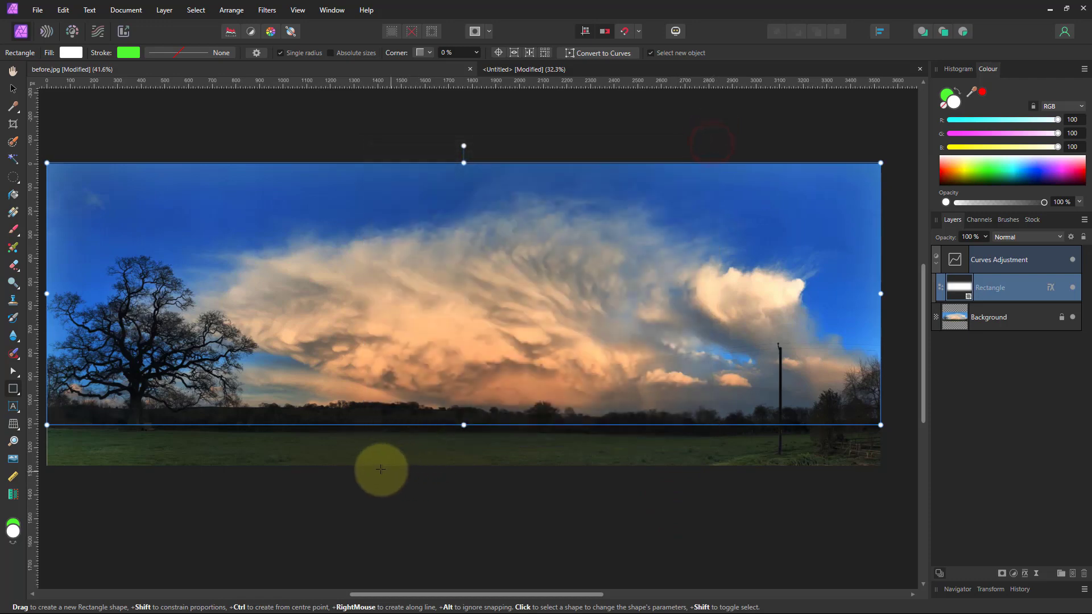
# Fit the whole image in the view with Ctrl+0
pyautogui.click(12, 70)
pyautogui.scroll(6, 459, 433)
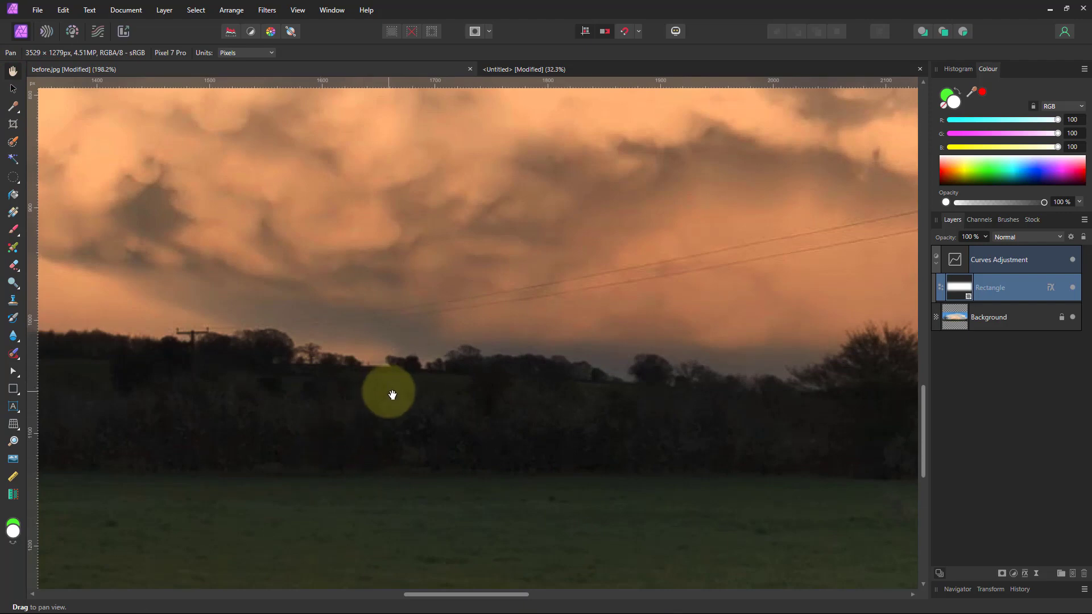
pyautogui.hotkey('ctrl', '0')
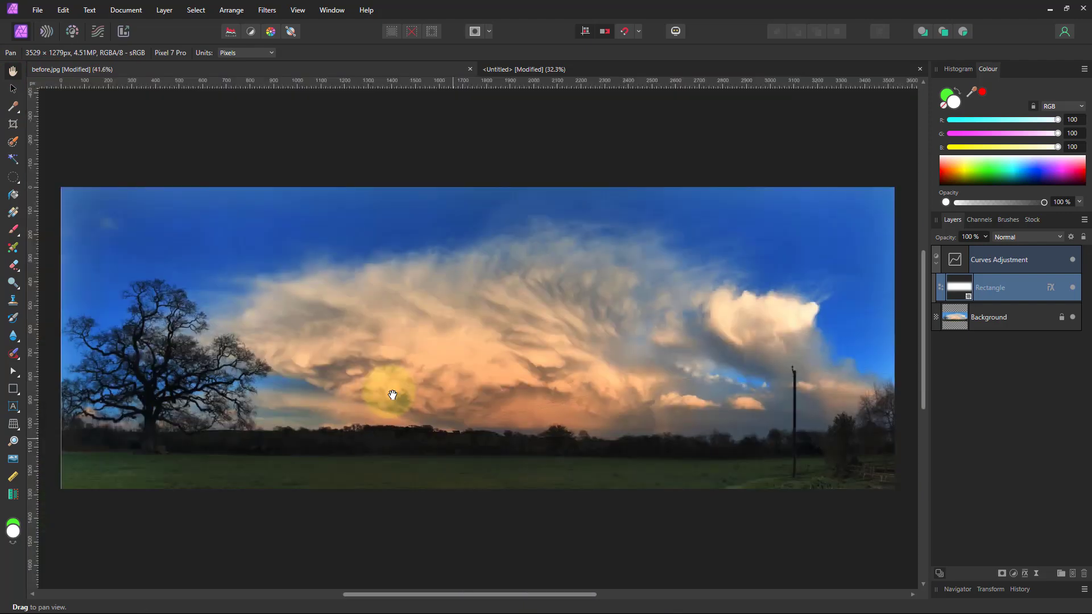
# Stretch the rectangle mask's top-left and top-right corners beyond the canvas, then deselect it
pyautogui.click(13, 88)
pyautogui.moveTo(61, 188); pyautogui.dragTo(44, 146)
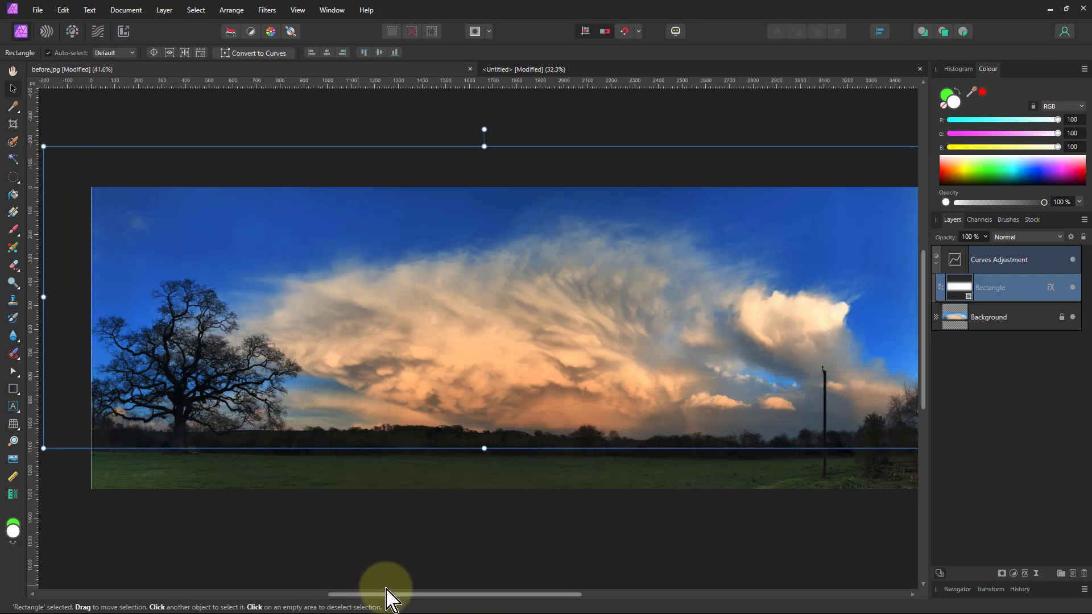
pyautogui.moveTo(387, 597); pyautogui.dragTo(531, 595)
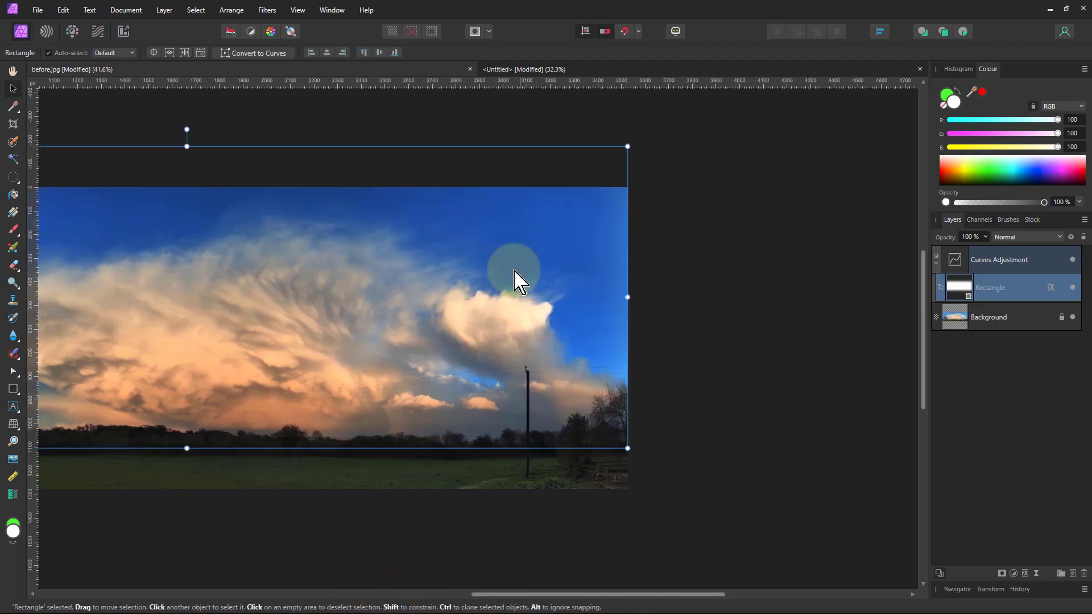
pyautogui.moveTo(627, 147); pyautogui.dragTo(689, 120)
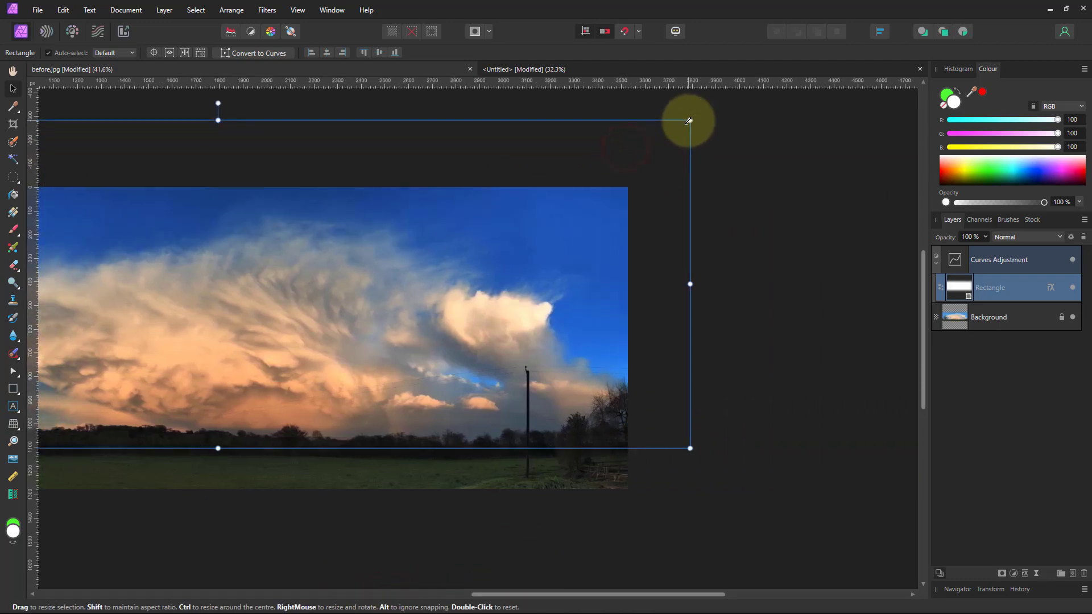
pyautogui.hscroll(-5, 476, 481)
pyautogui.click(354, 552)
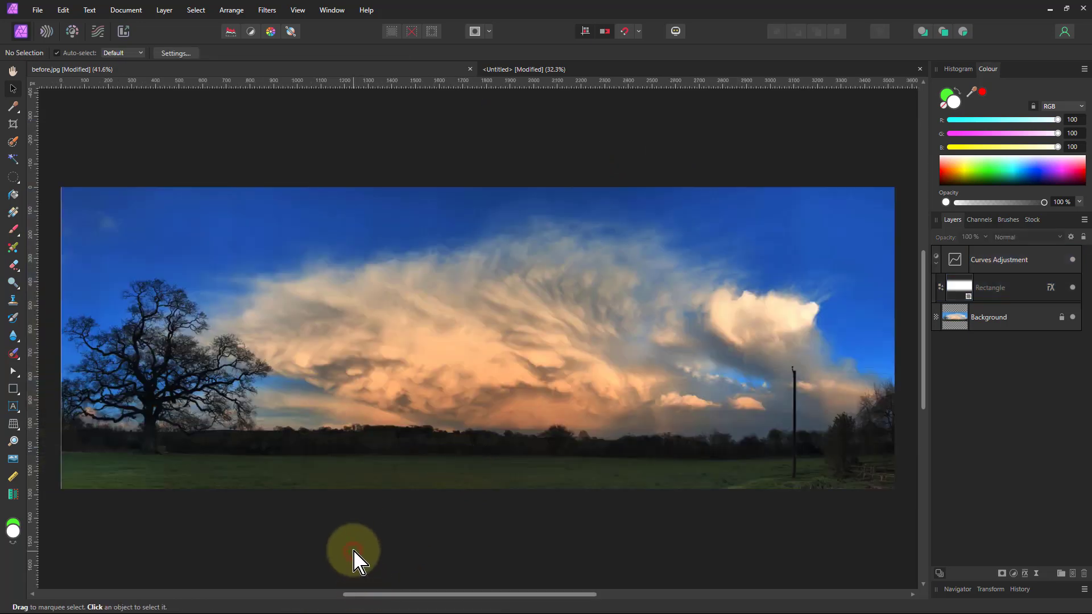
# Add a new pixel layer below the Curves adjustment and set its blend mode to Erase
pyautogui.click(1073, 574)
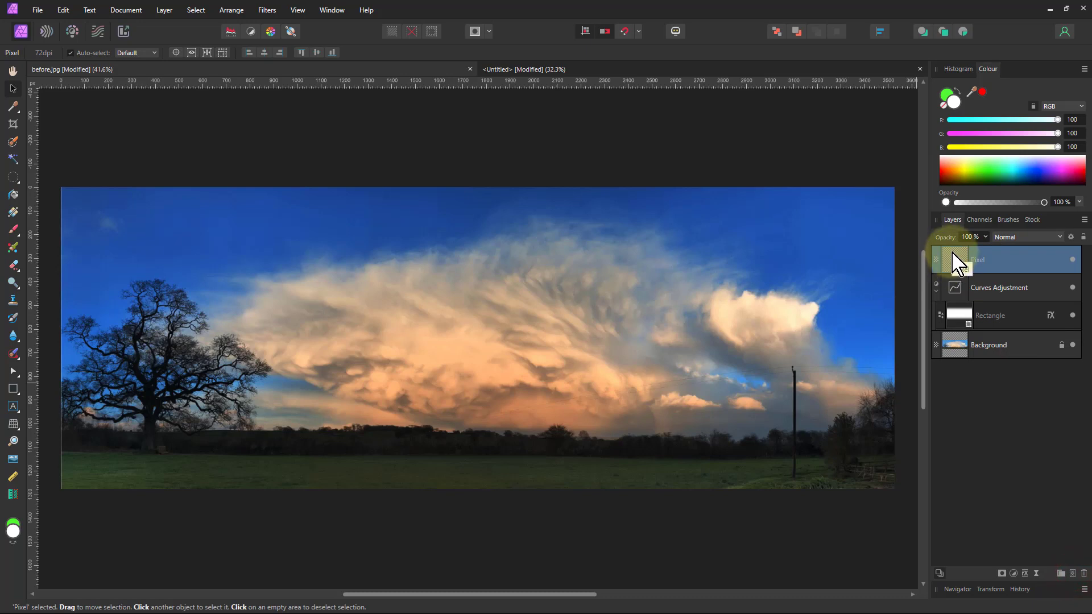
pyautogui.moveTo(993, 277); pyautogui.dragTo(971, 317)
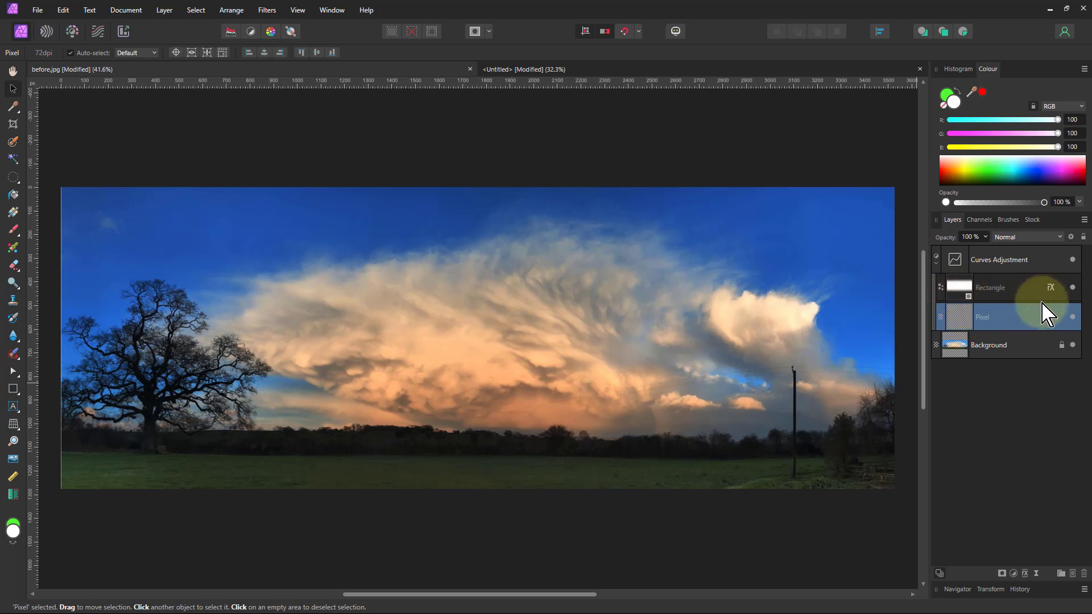
pyautogui.click(1026, 238)
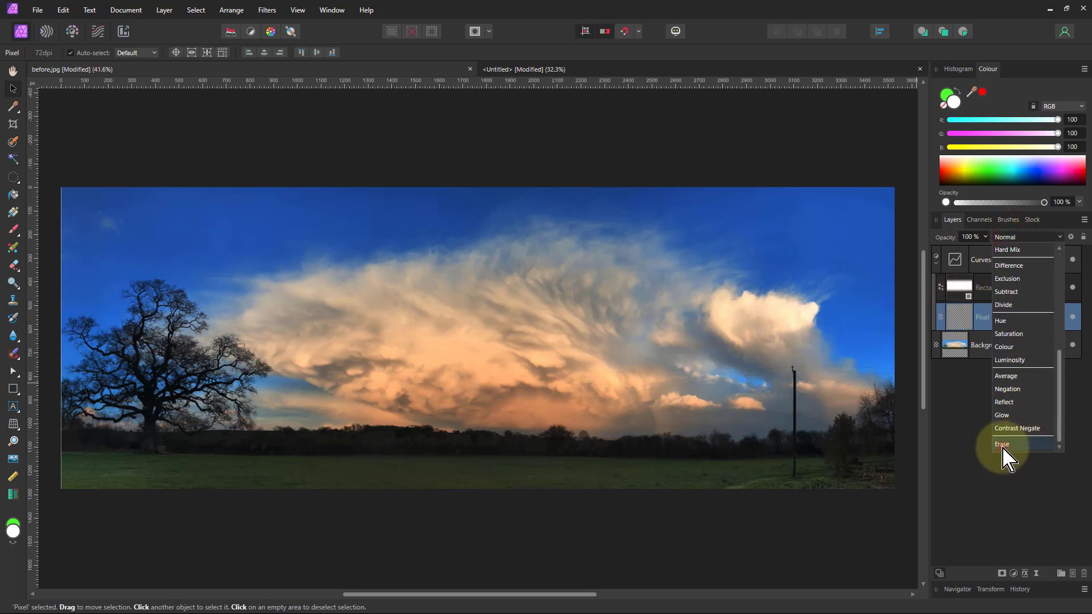
pyautogui.click(1004, 453)
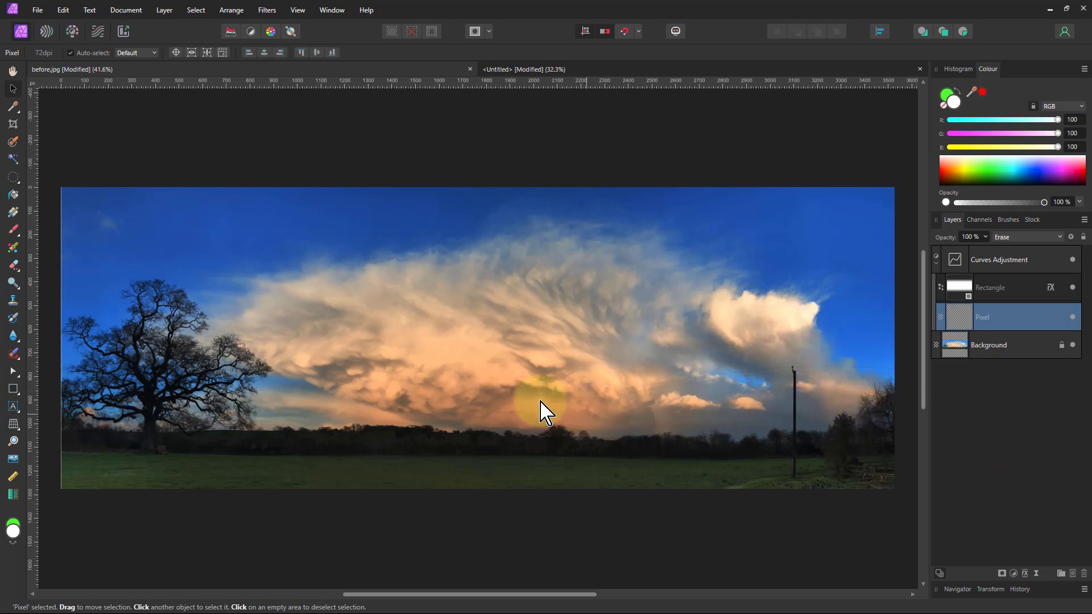
# Paint over the clouds with a softer Paint Brush to restore their brightness
pyautogui.click(14, 230)
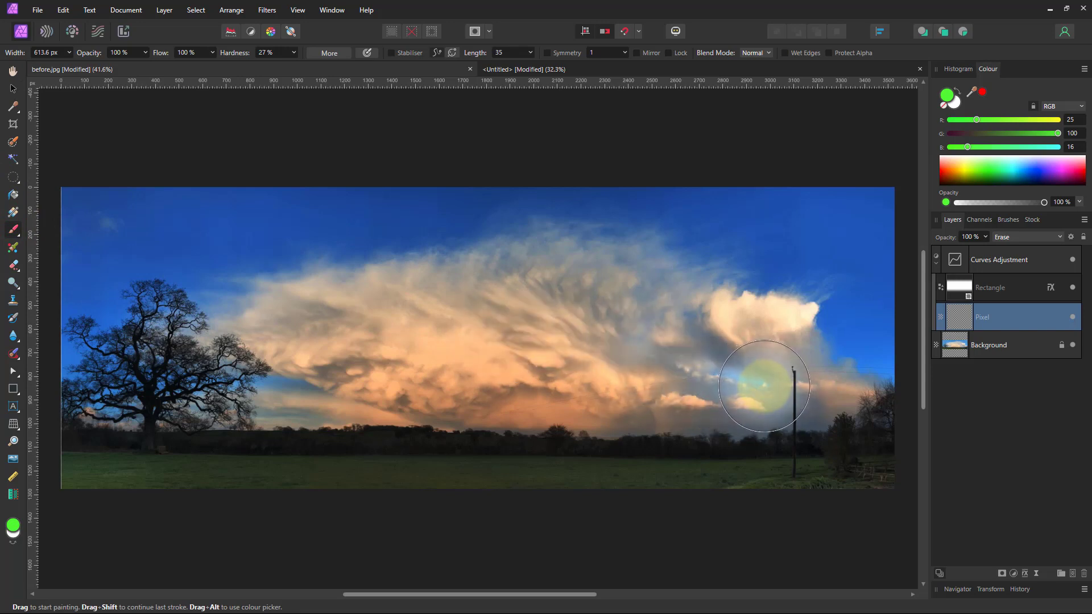
pyautogui.click(294, 53)
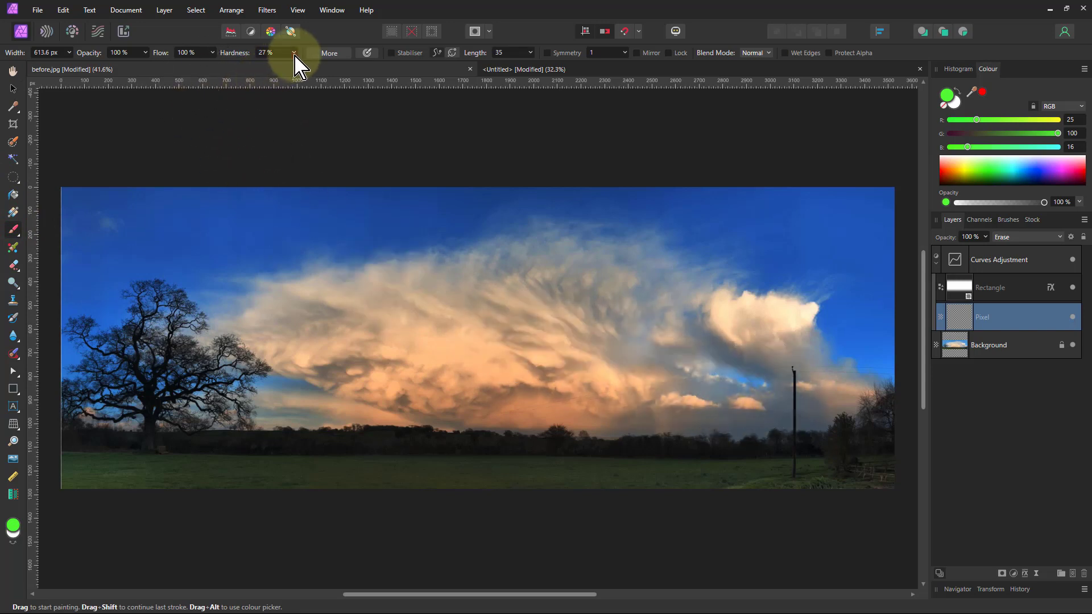
pyautogui.moveTo(295, 66); pyautogui.dragTo(290, 65)
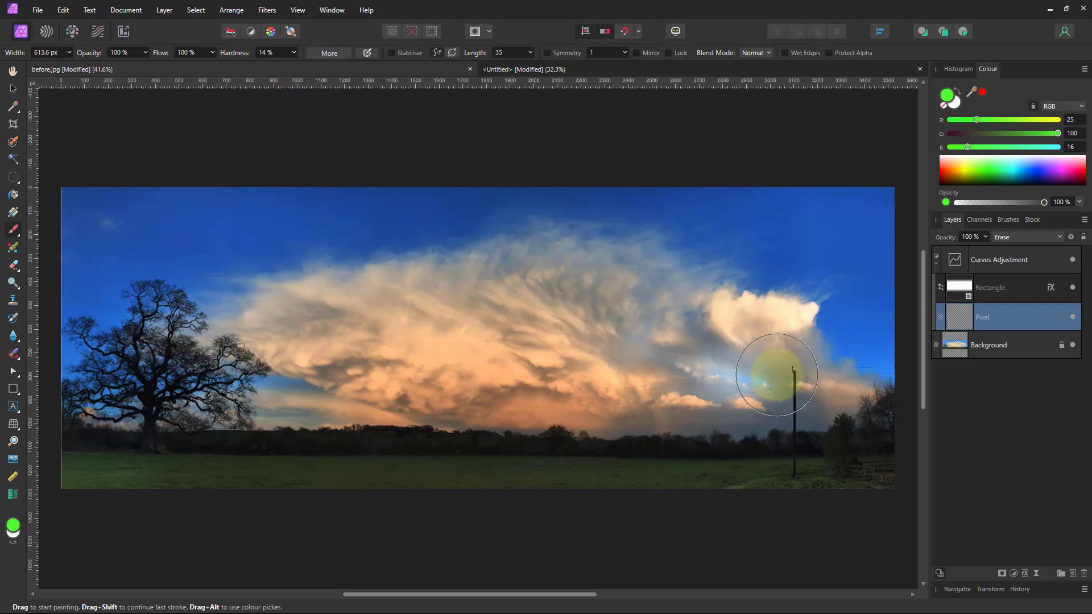
pyautogui.moveTo(775, 378); pyautogui.dragTo(830, 395)
pyautogui.moveTo(699, 325)
pyautogui.mouseDown()
pyautogui.moveTo(316, 326)
pyautogui.moveTo(333, 347)
pyautogui.moveTo(465, 402)
pyautogui.moveTo(764, 393)
pyautogui.moveTo(700, 404)
pyautogui.moveTo(691, 339)
pyautogui.moveTo(560, 282)
pyautogui.moveTo(297, 320)
pyautogui.moveTo(447, 398)
pyautogui.moveTo(292, 385)
pyautogui.moveTo(418, 407)
pyautogui.moveTo(274, 381)
pyautogui.moveTo(161, 403)
pyautogui.moveTo(158, 369)
pyautogui.moveTo(148, 413)
pyautogui.moveTo(140, 395)
pyautogui.moveTo(161, 361)
pyautogui.moveTo(195, 396)
pyautogui.moveTo(237, 368)
pyautogui.moveTo(292, 382)
pyautogui.moveTo(490, 366)
pyautogui.moveTo(547, 408)
pyautogui.moveTo(707, 360)
pyautogui.mouseUp()
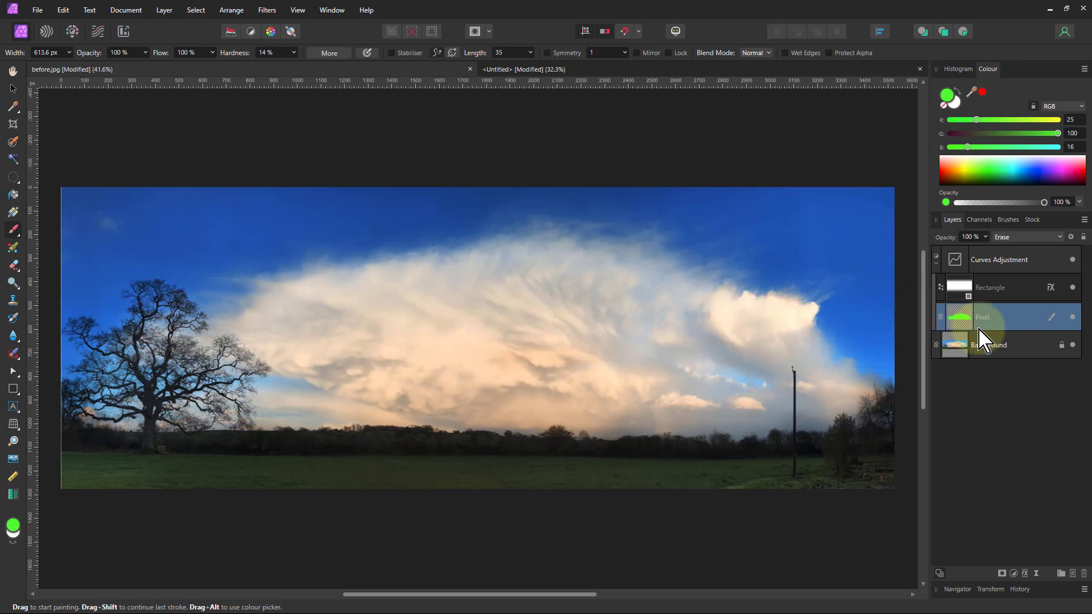
# Compare the erase and Curves layers on and off, then set the erase layer's opacity to 61%
pyautogui.click(1074, 317)
pyautogui.click(1074, 316)
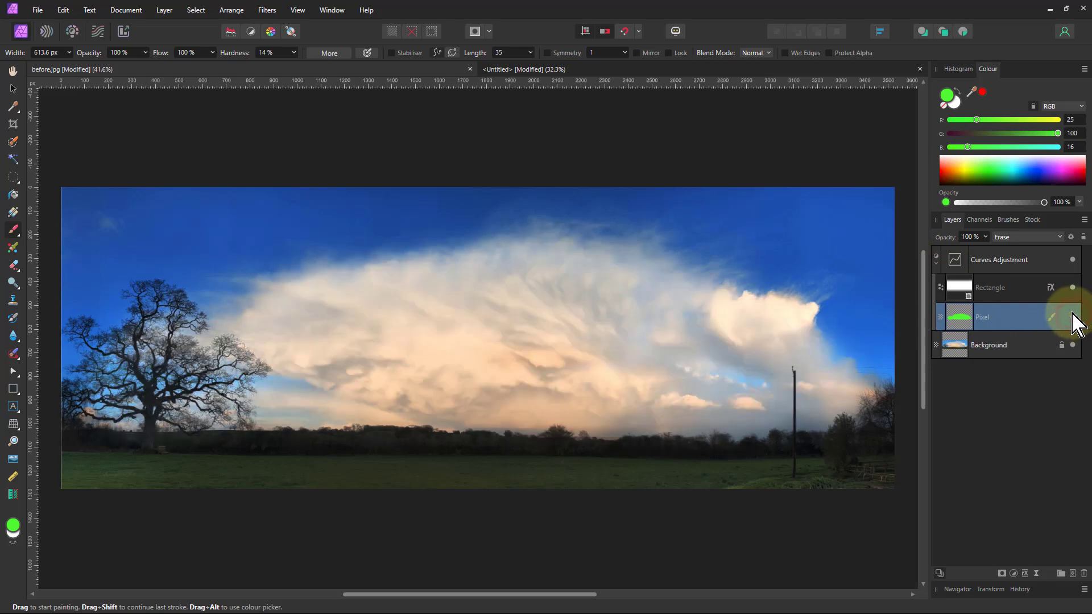
pyautogui.click(1074, 260)
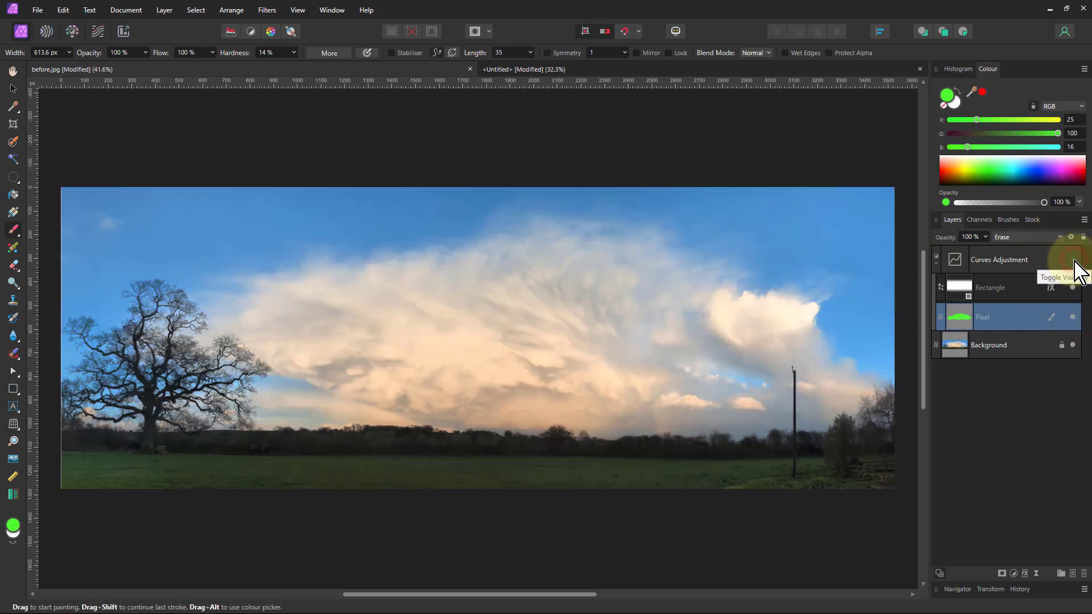
pyautogui.click(1074, 259)
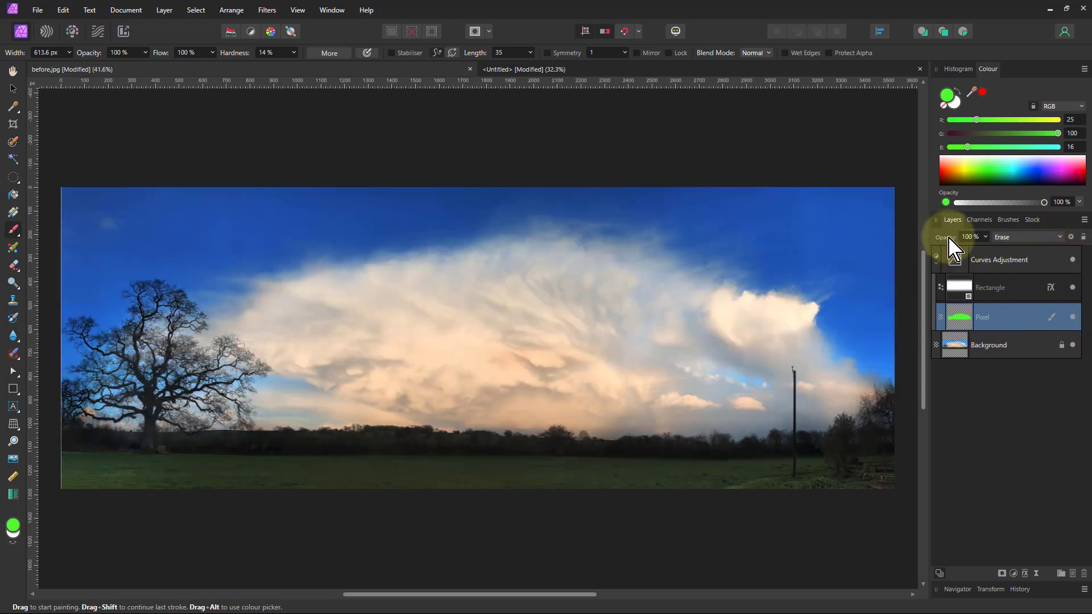
pyautogui.click(986, 237)
pyautogui.moveTo(980, 251); pyautogui.dragTo(945, 346)
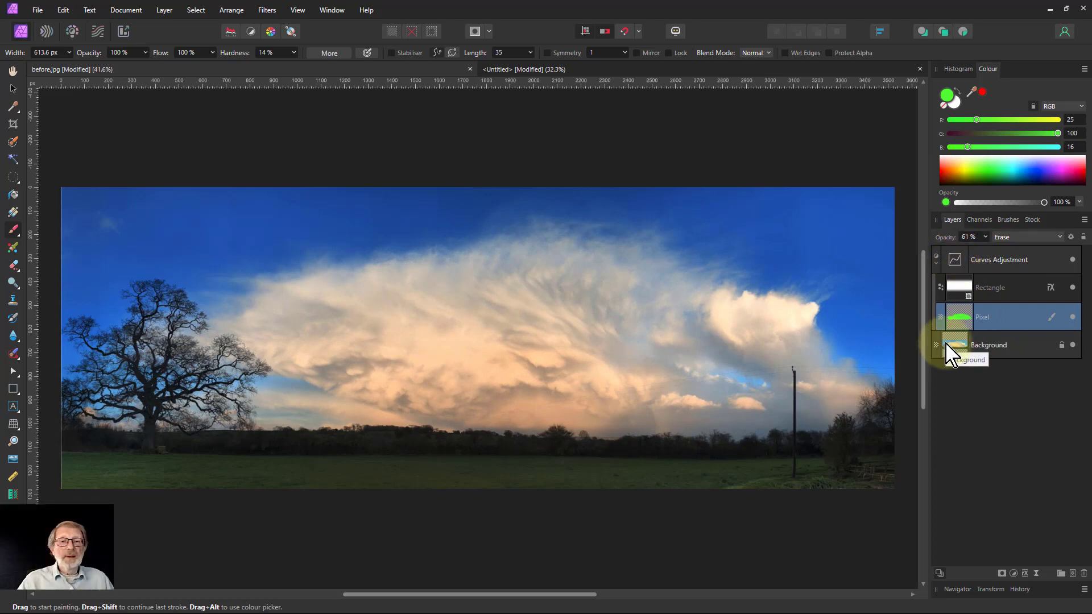